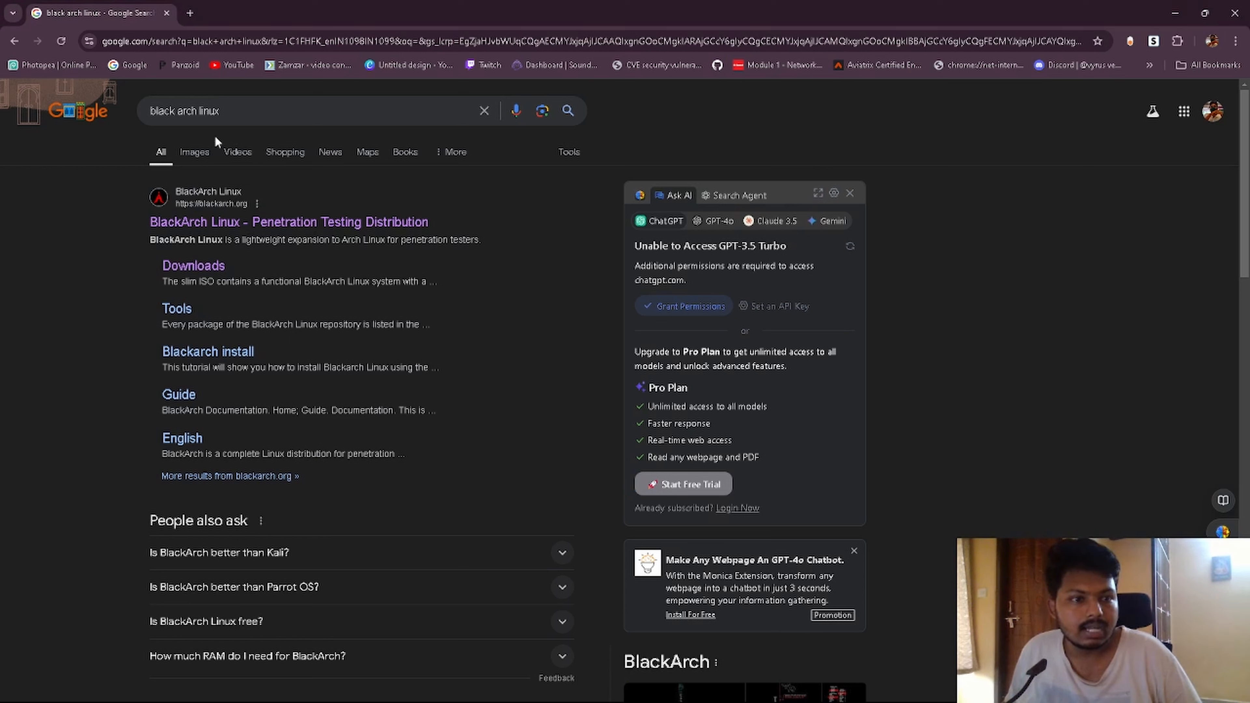
Step: Open the BlackArch Linux website and look over the homepage, including the menu screenshot in the Slim Iso section
{"action": "left_click", "coordinate": [235, 226]}
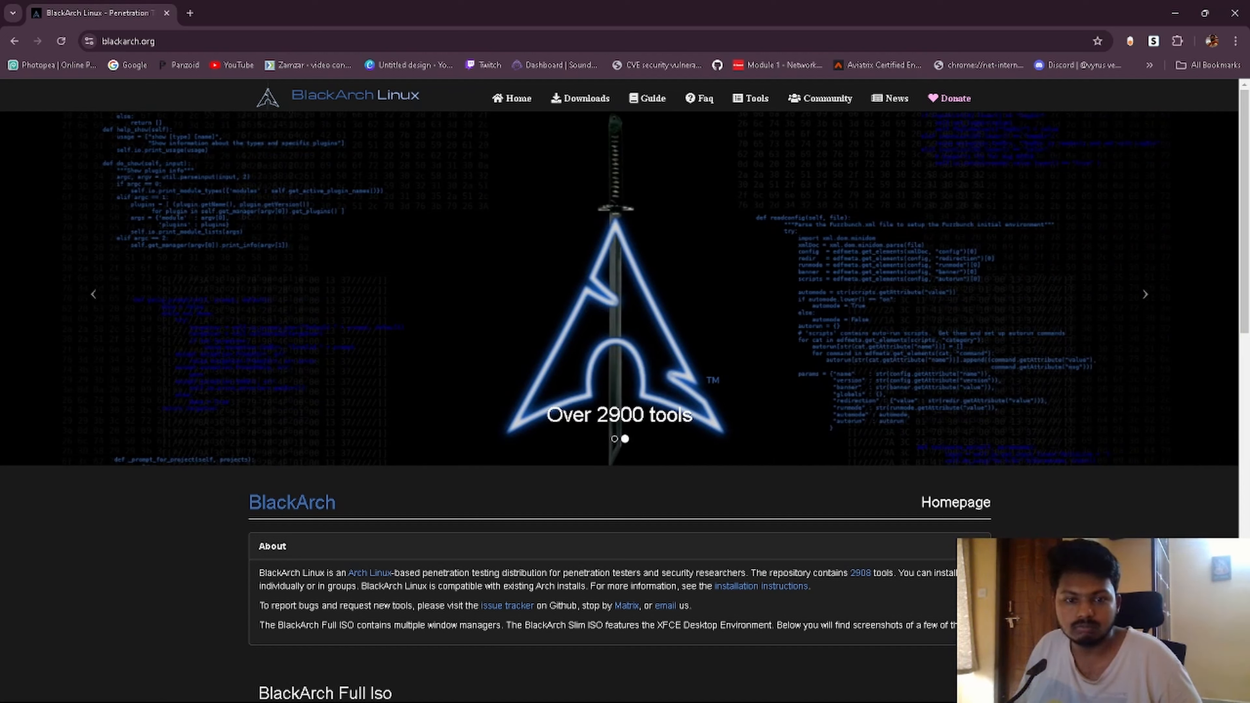
{"action": "scroll", "coordinate": [619, 394], "scroll_direction": "down", "scroll_amount": 3}
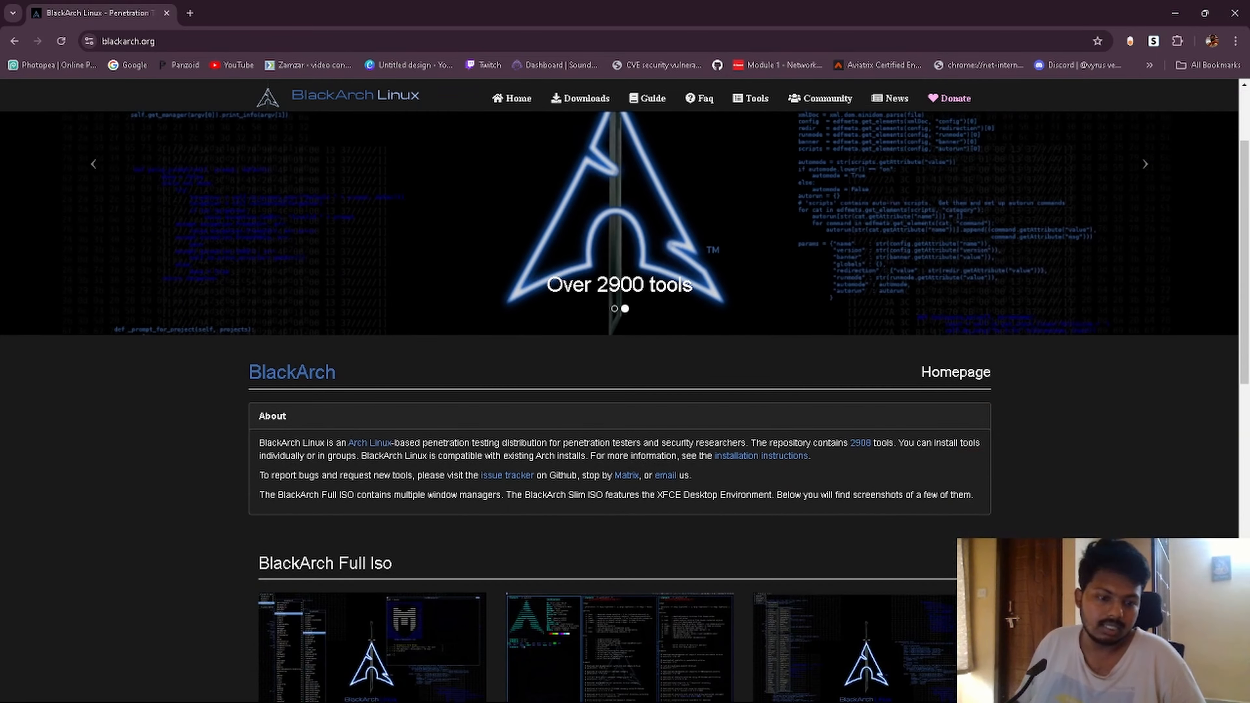
{"action": "scroll", "coordinate": [351, 518], "scroll_direction": "down", "scroll_amount": 9}
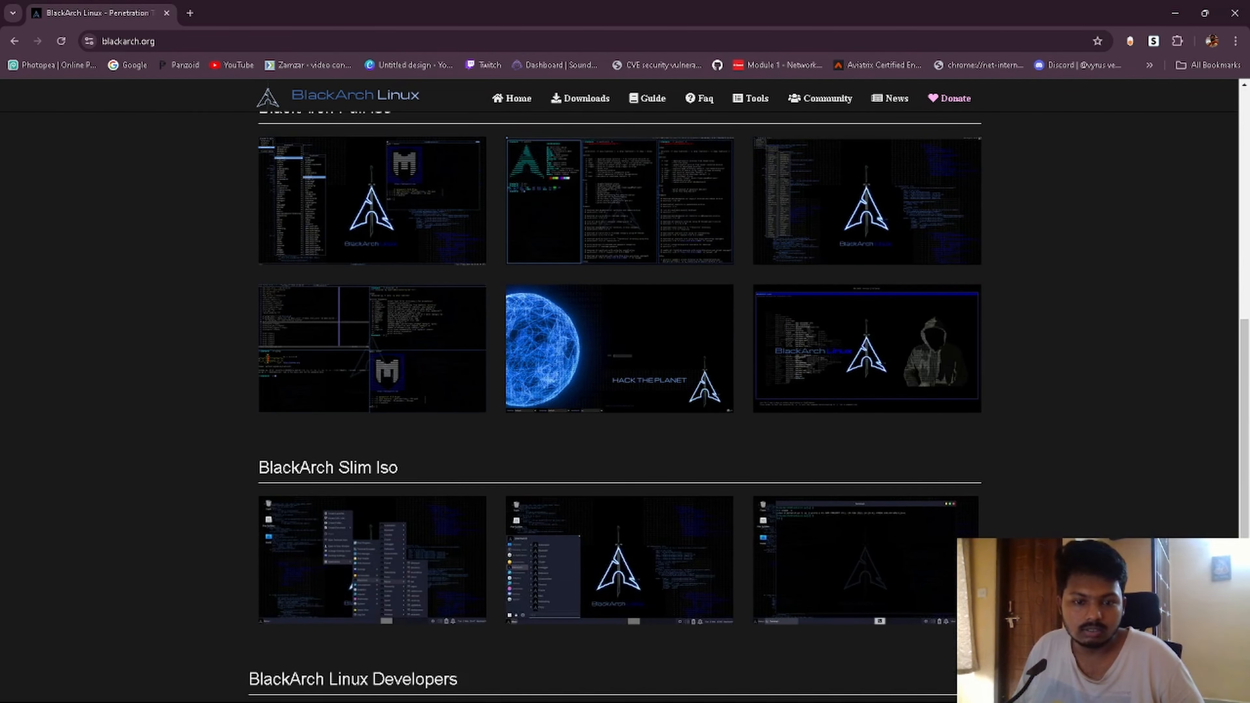
{"action": "left_click", "coordinate": [359, 551]}
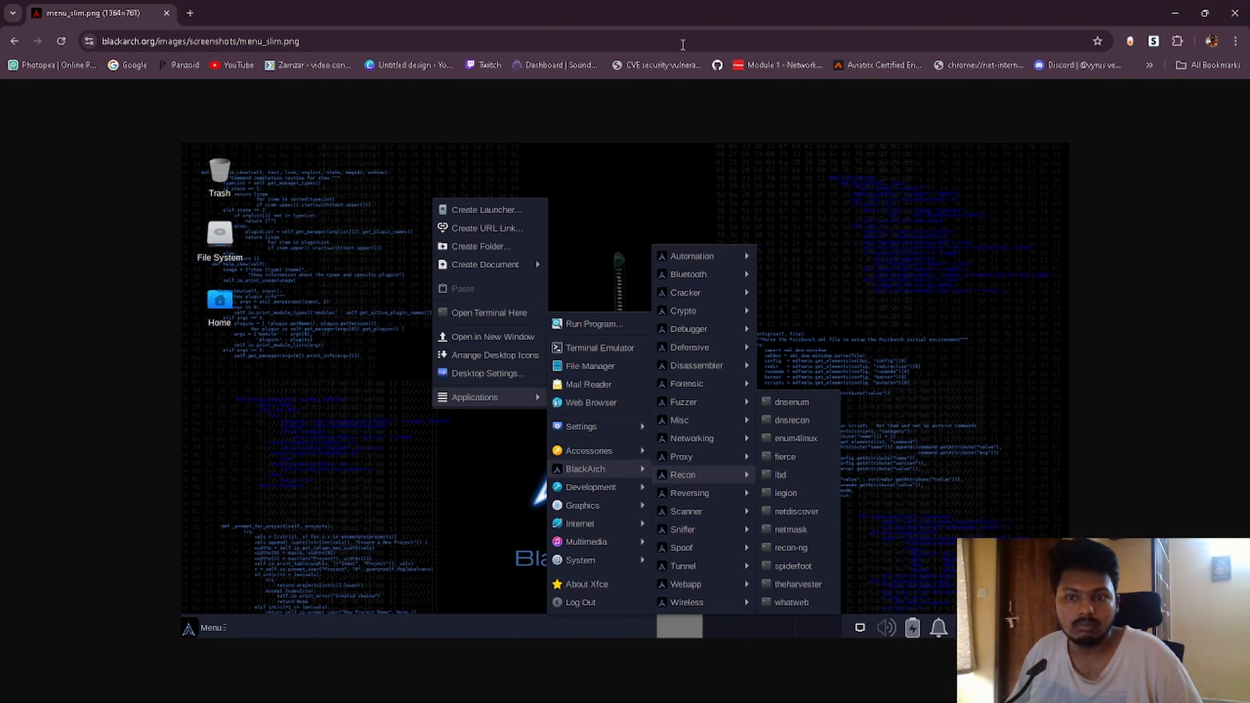
{"action": "left_click", "coordinate": [18, 43]}
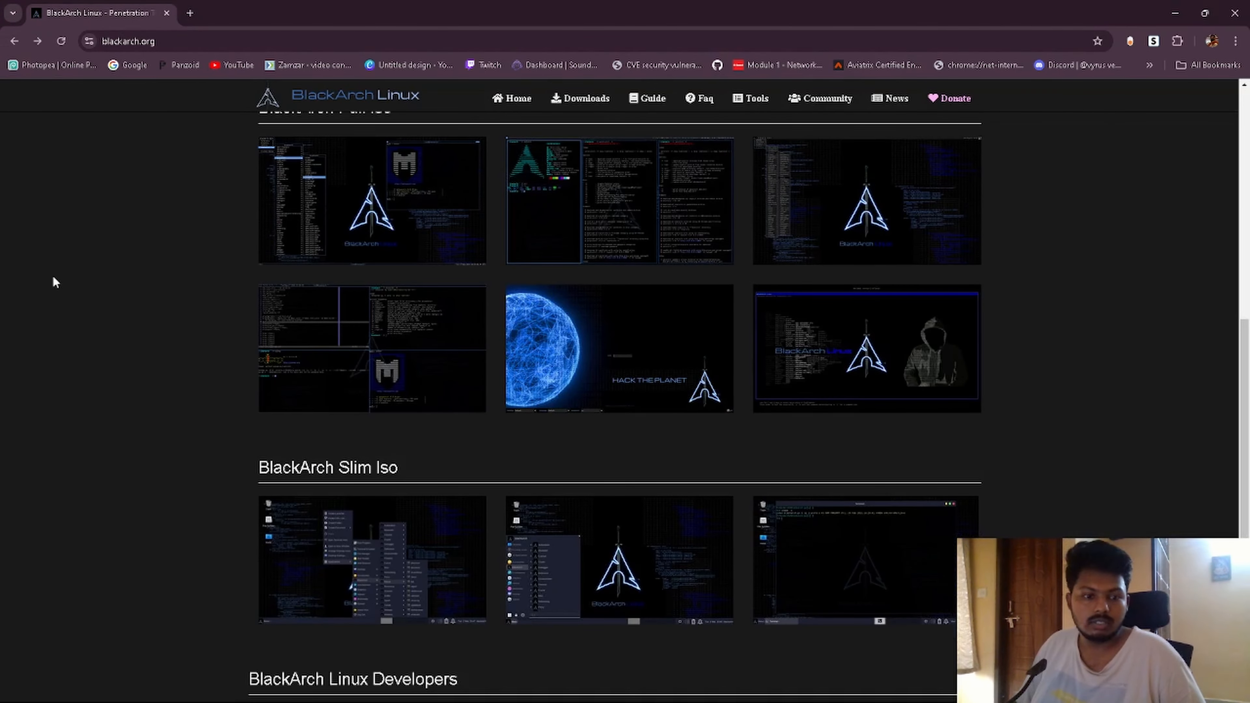
{"action": "scroll", "coordinate": [66, 303], "scroll_direction": "down", "scroll_amount": 5}
{"action": "scroll", "coordinate": [69, 289], "scroll_direction": "up", "scroll_amount": 5}
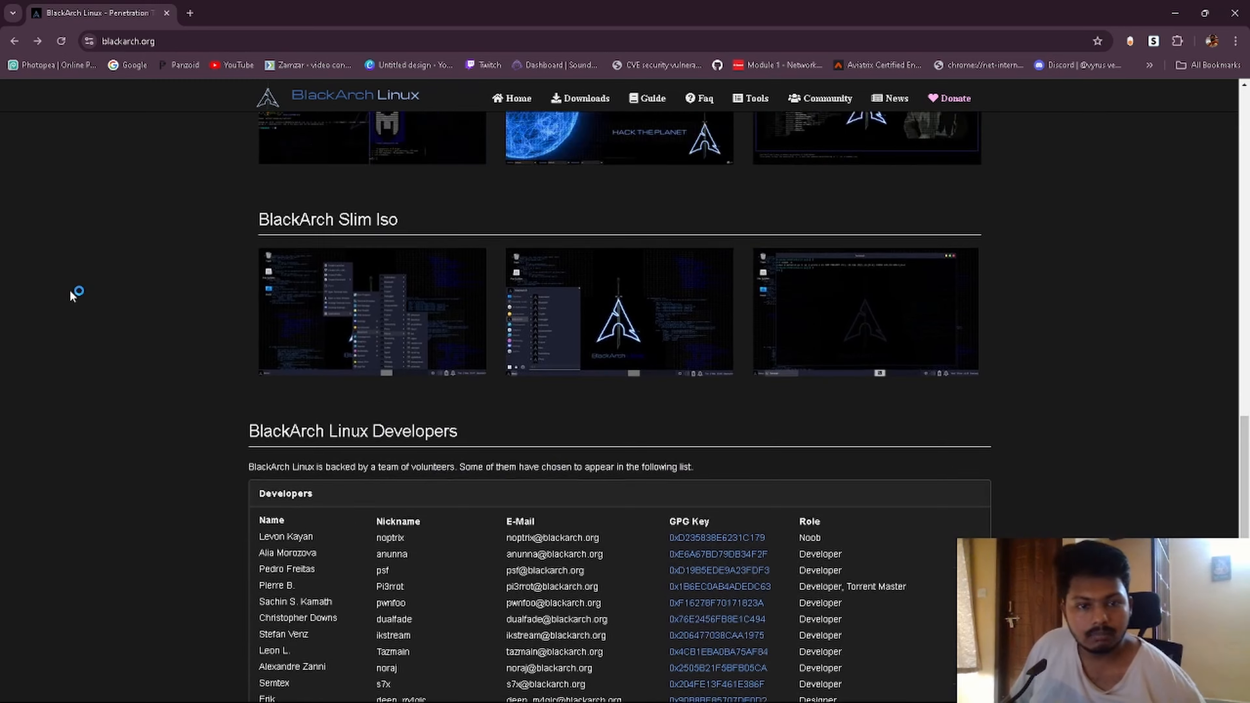
Step: Download the BlackArch Linux 64 bit Slim ISO from the site's Downloads page
{"action": "left_click", "coordinate": [585, 101]}
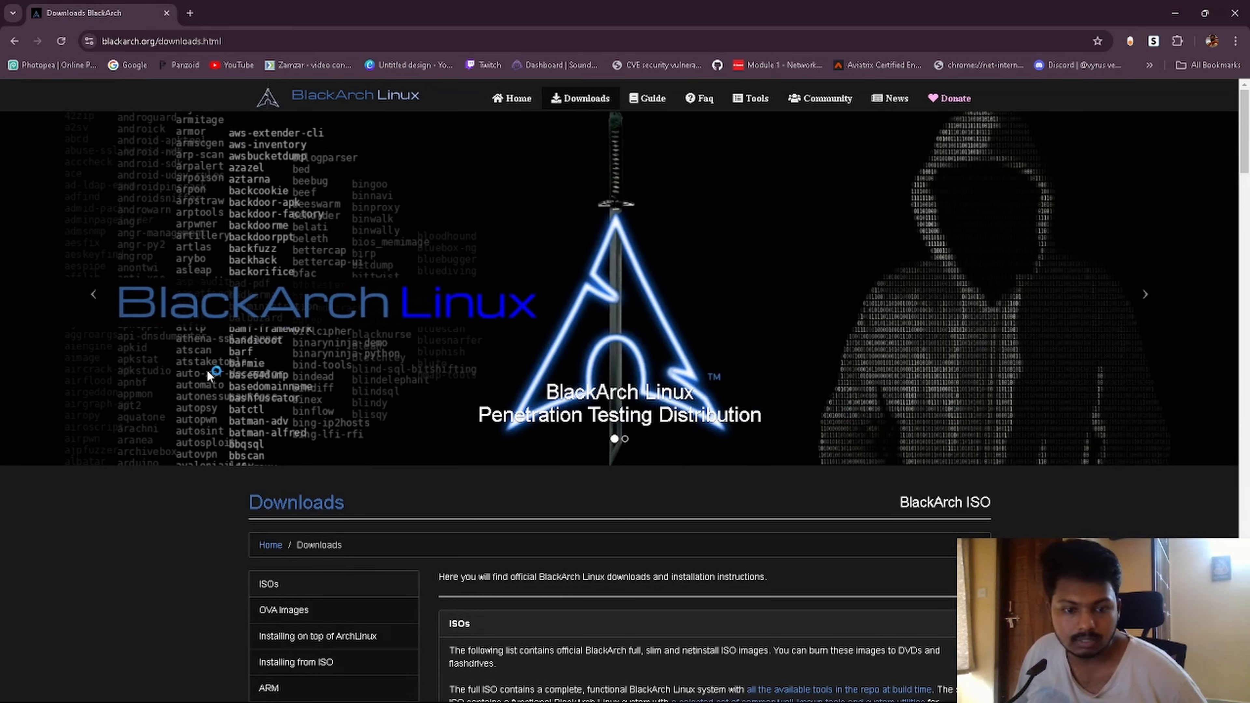
{"action": "scroll", "coordinate": [118, 423], "scroll_direction": "down", "scroll_amount": 5}
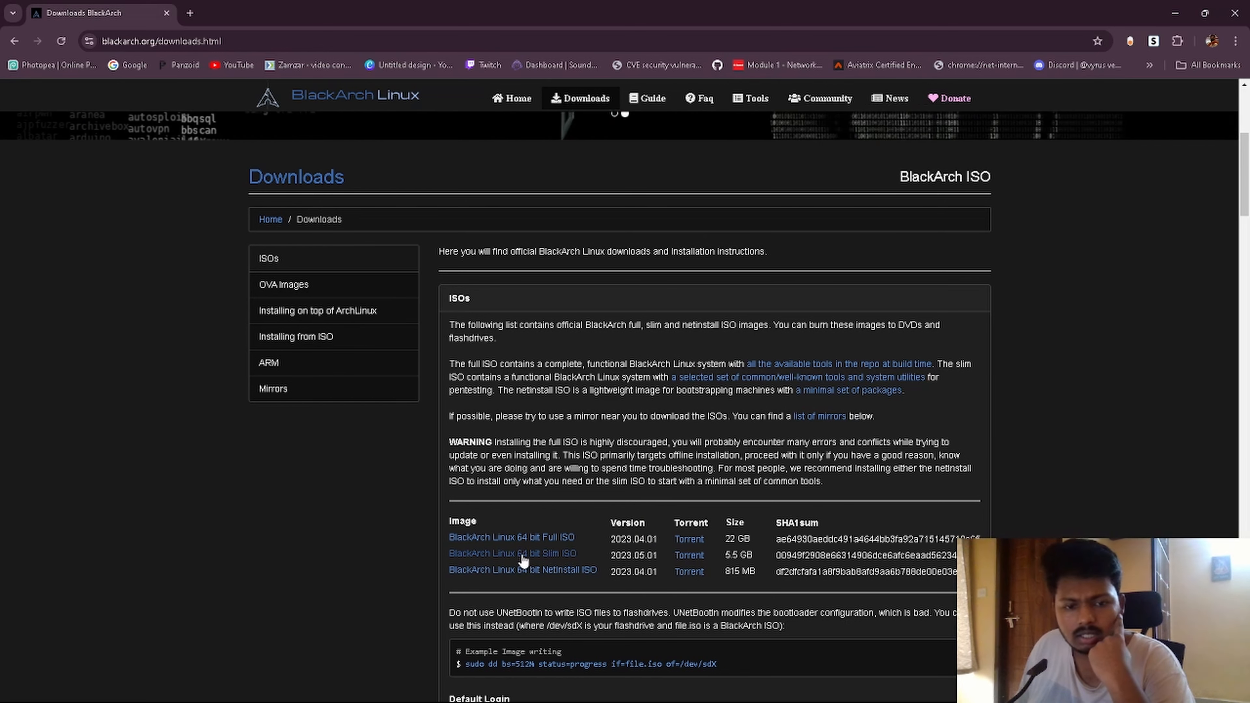
{"action": "left_click", "coordinate": [554, 553]}
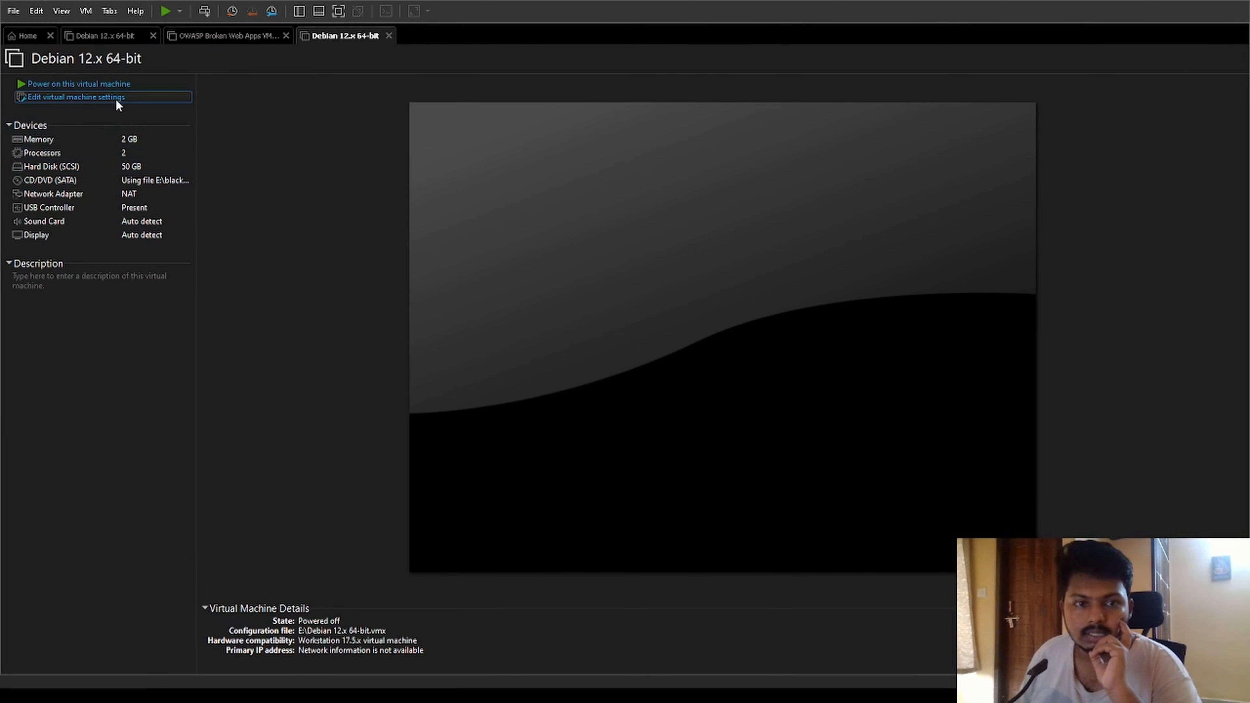
Step: In VMware Workstation, set the Debian 12.x 64-bit machine's memory to 6.1 GB and boot it into the BlackArch Linux Slim ISO (x86_64, BIOS)
{"action": "left_click", "coordinate": [653, 264]}
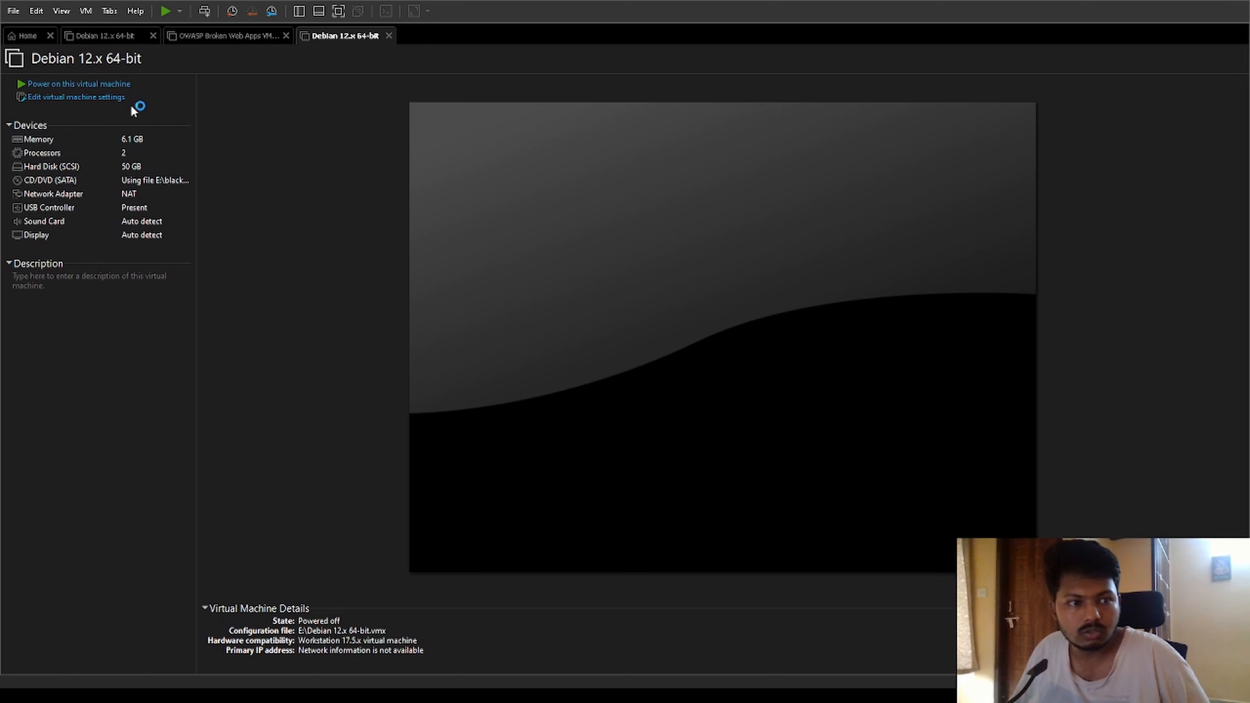
{"action": "left_click", "coordinate": [118, 85]}
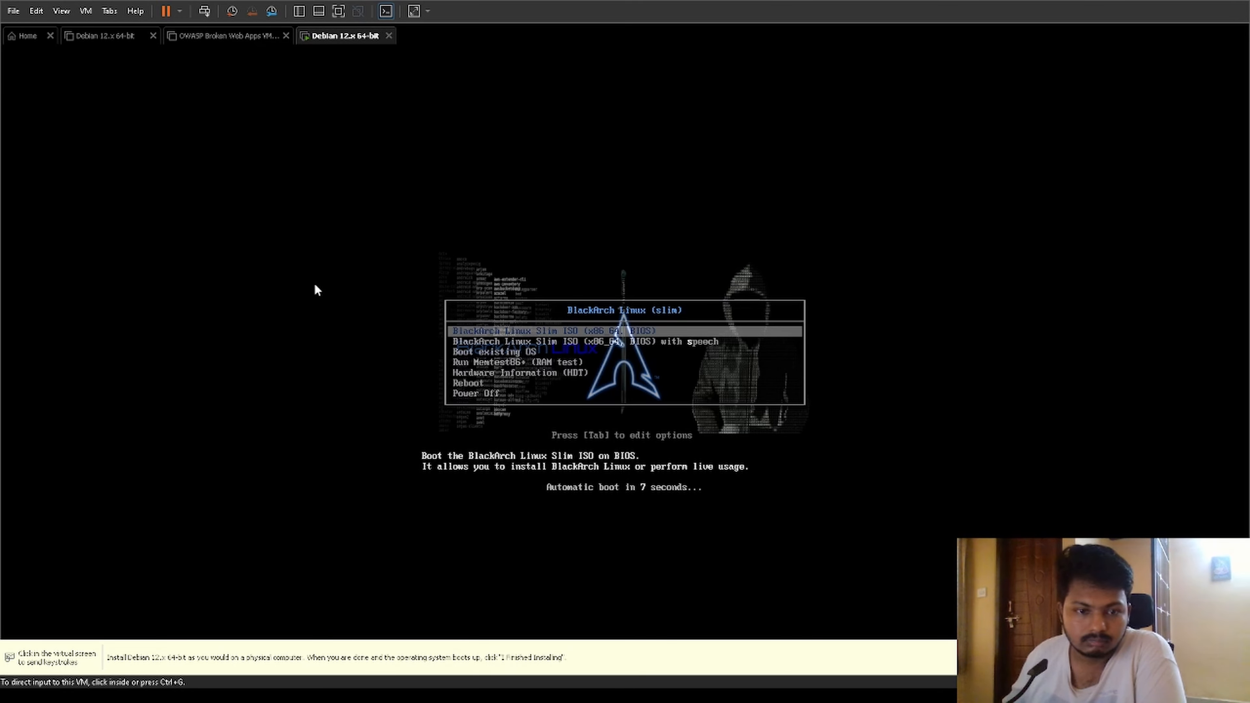
{"action": "left_click", "coordinate": [445, 311]}
{"action": "key", "text": "Return"}
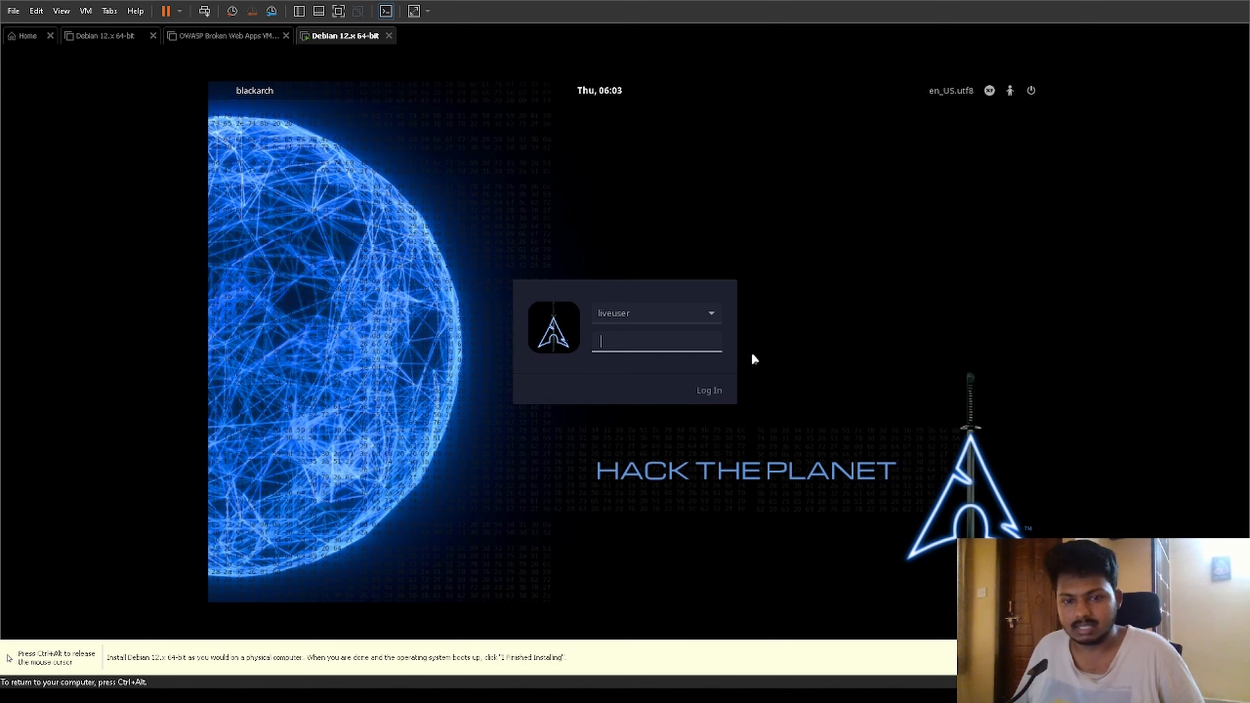
Step: Check the available login accounts and try to log in as liveuser with the account password
{"action": "left_click", "coordinate": [708, 319]}
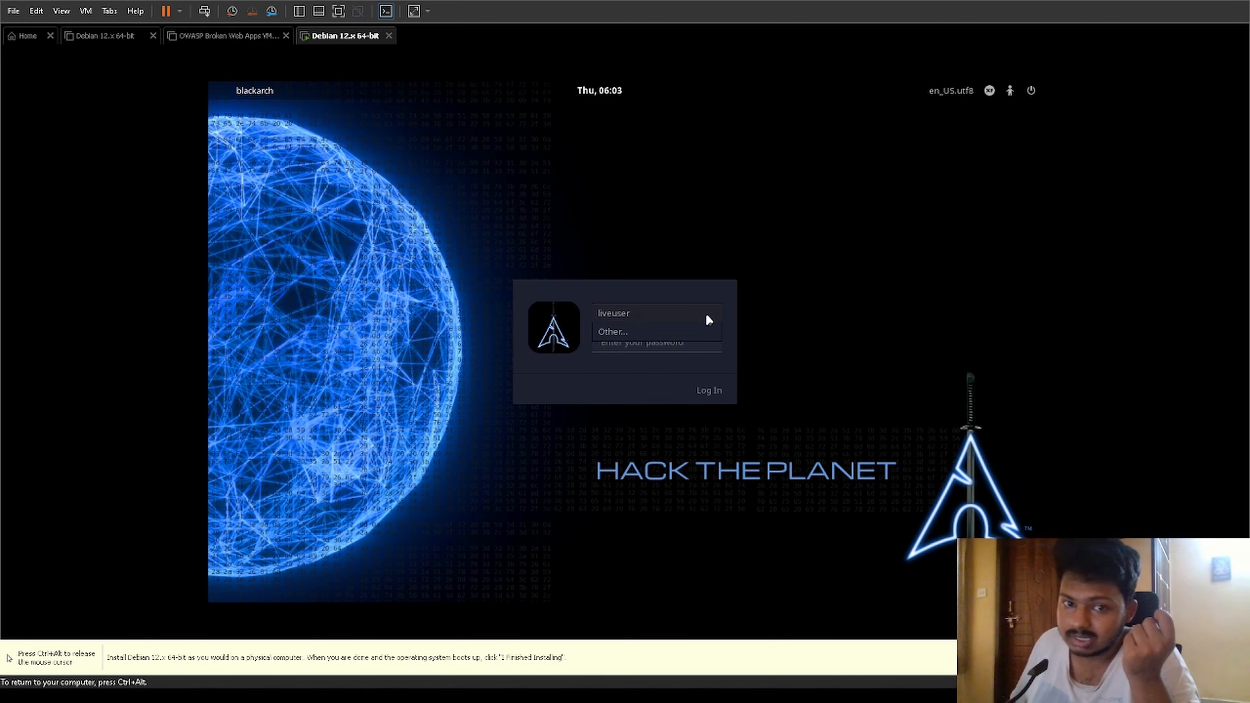
{"action": "left_click", "coordinate": [708, 319]}
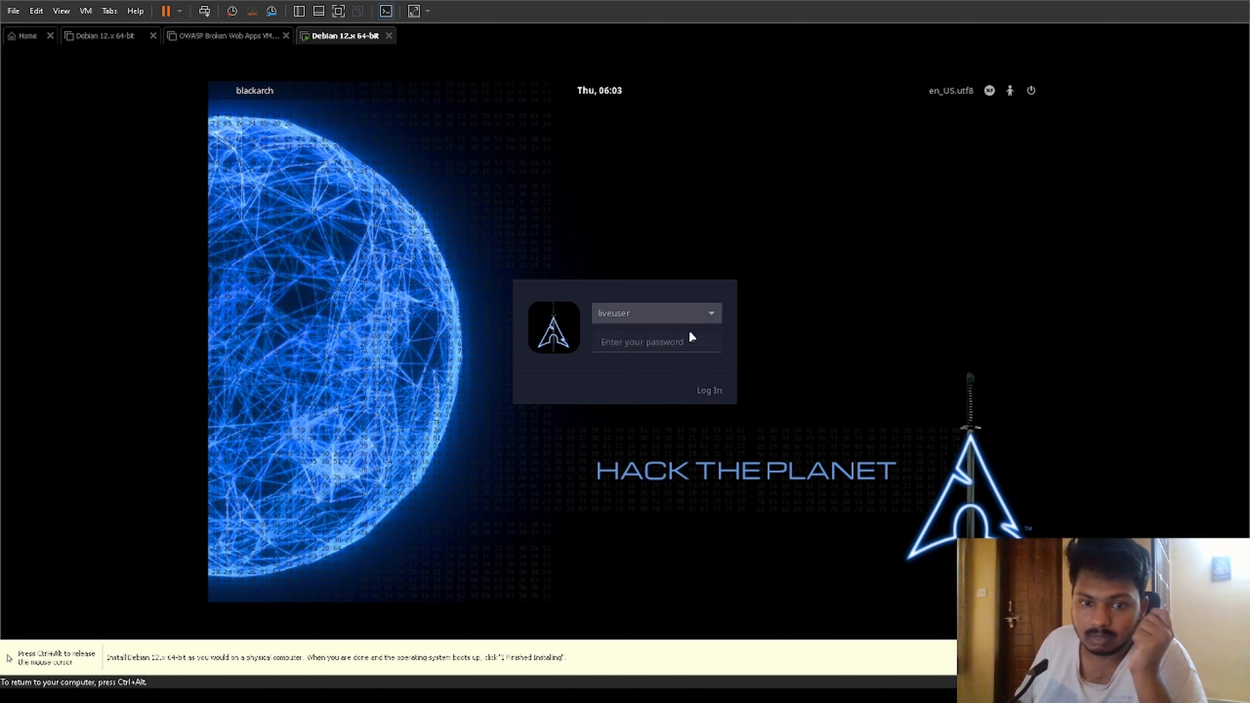
{"action": "left_click", "coordinate": [675, 345]}
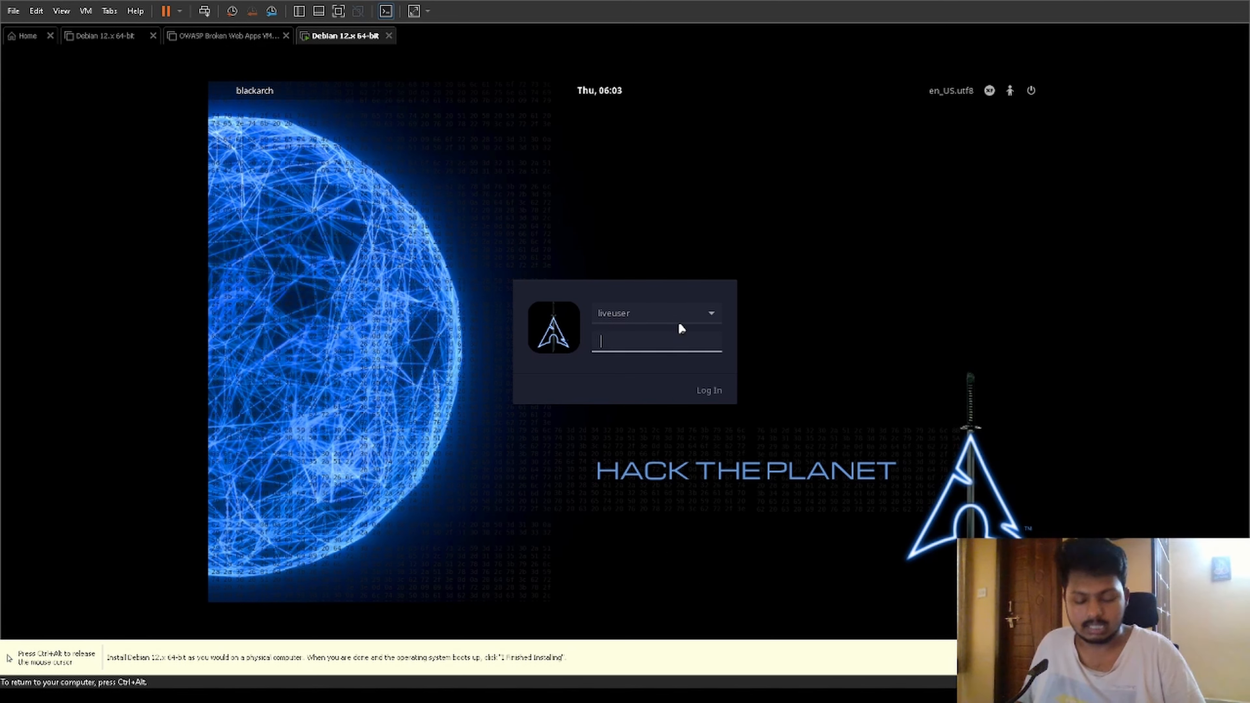
{"action": "type", "text": "blackarch"}
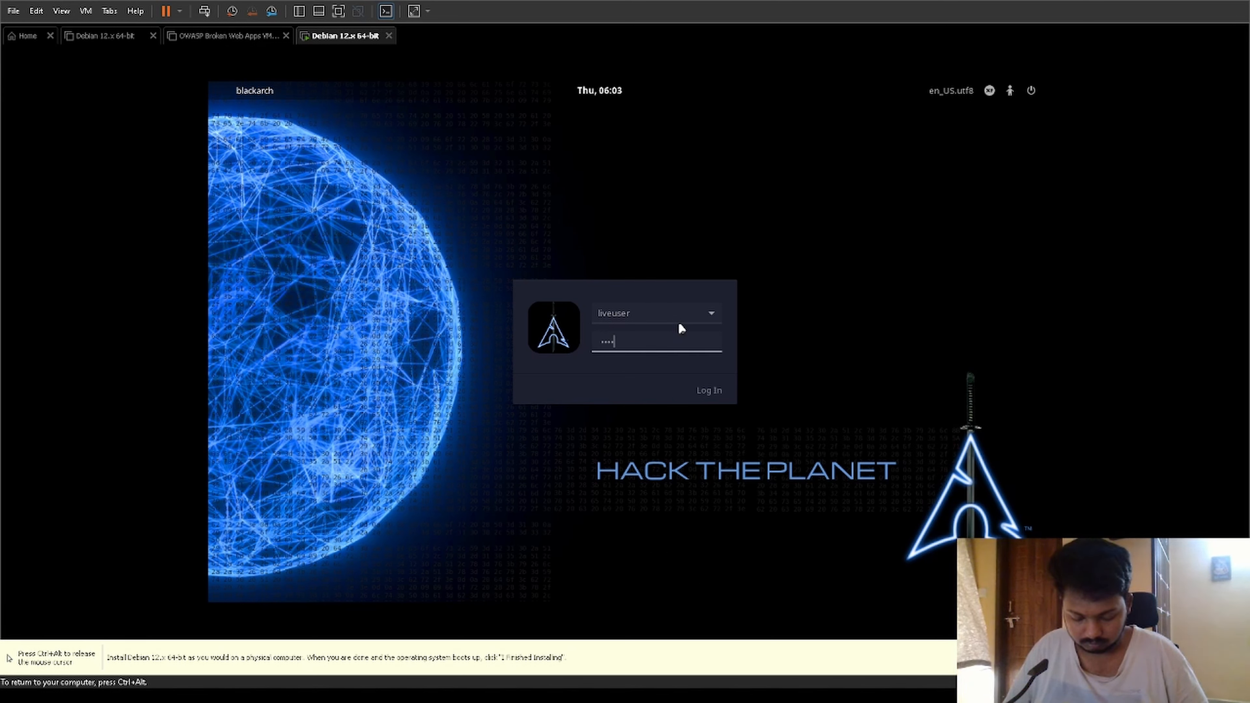
{"action": "key", "text": "Return"}
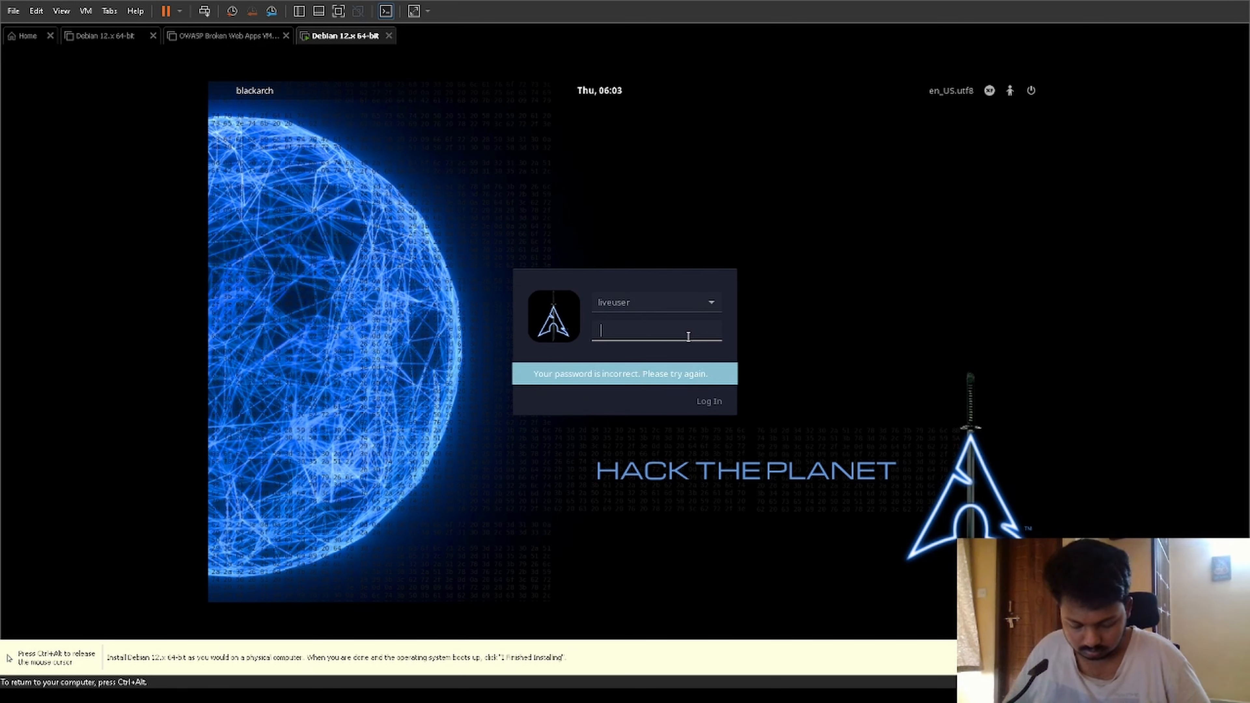
Step: Enter the liveuser account password again and log in to the live desktop
{"action": "type", "text": "lack"}
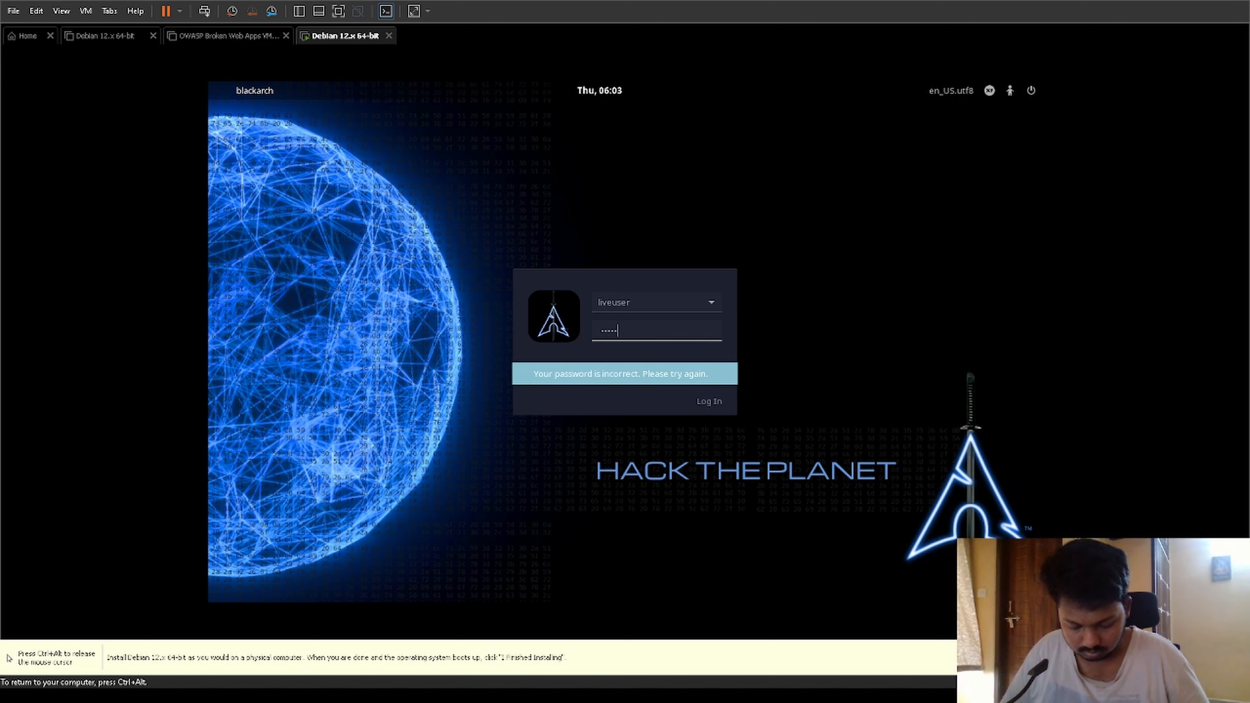
{"action": "type", "text": "arch"}
{"action": "key", "text": "Return"}
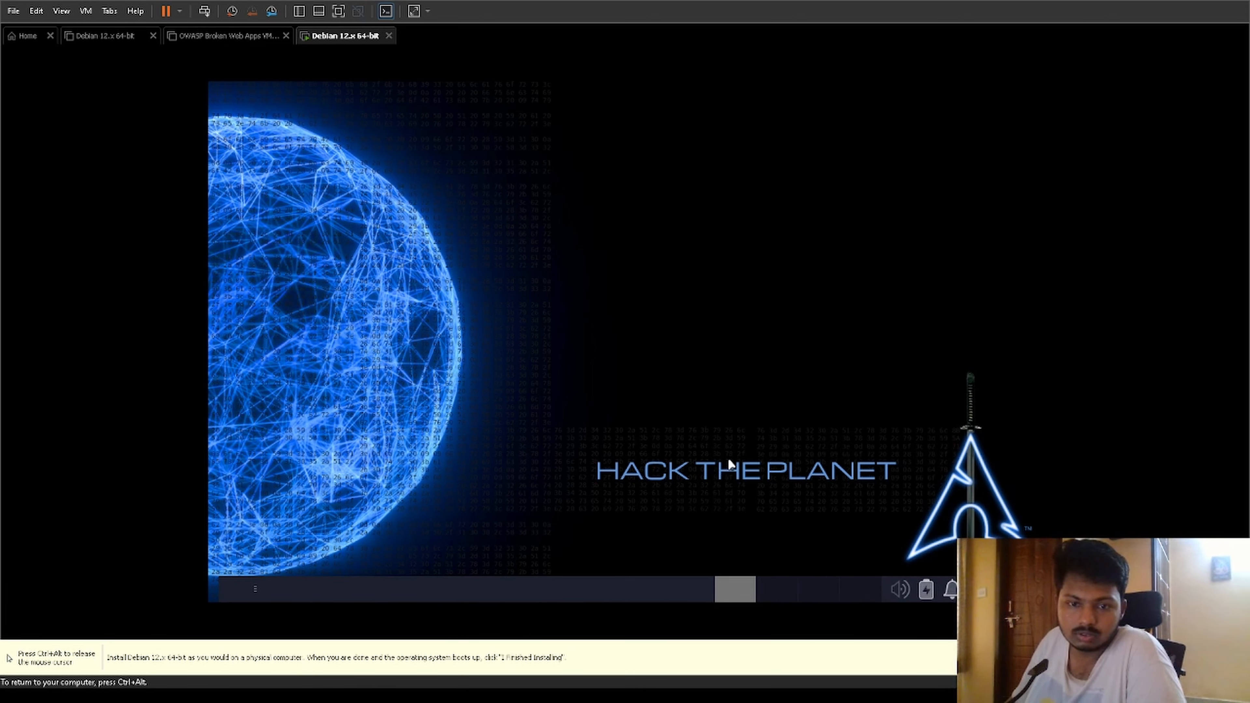
Step: Release the input from the virtual machine and show its desktop in full screen
{"action": "key", "text": "ctrl+alt"}
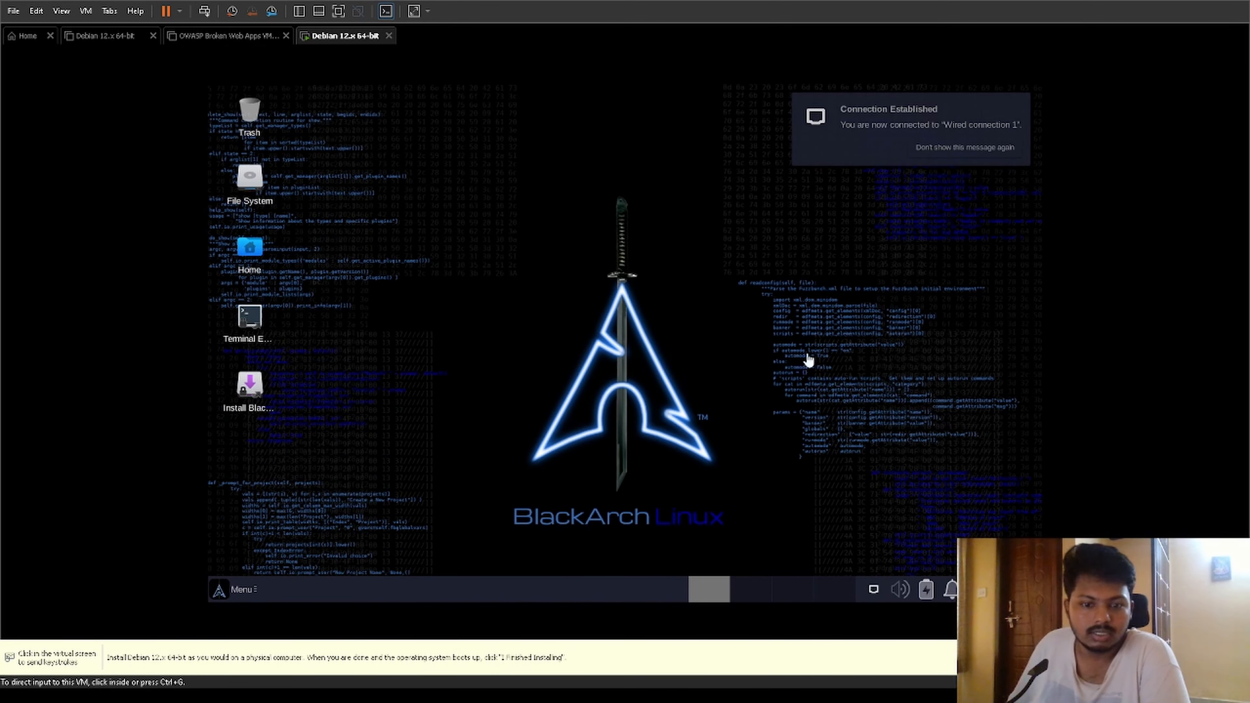
{"action": "left_click", "coordinate": [493, 280]}
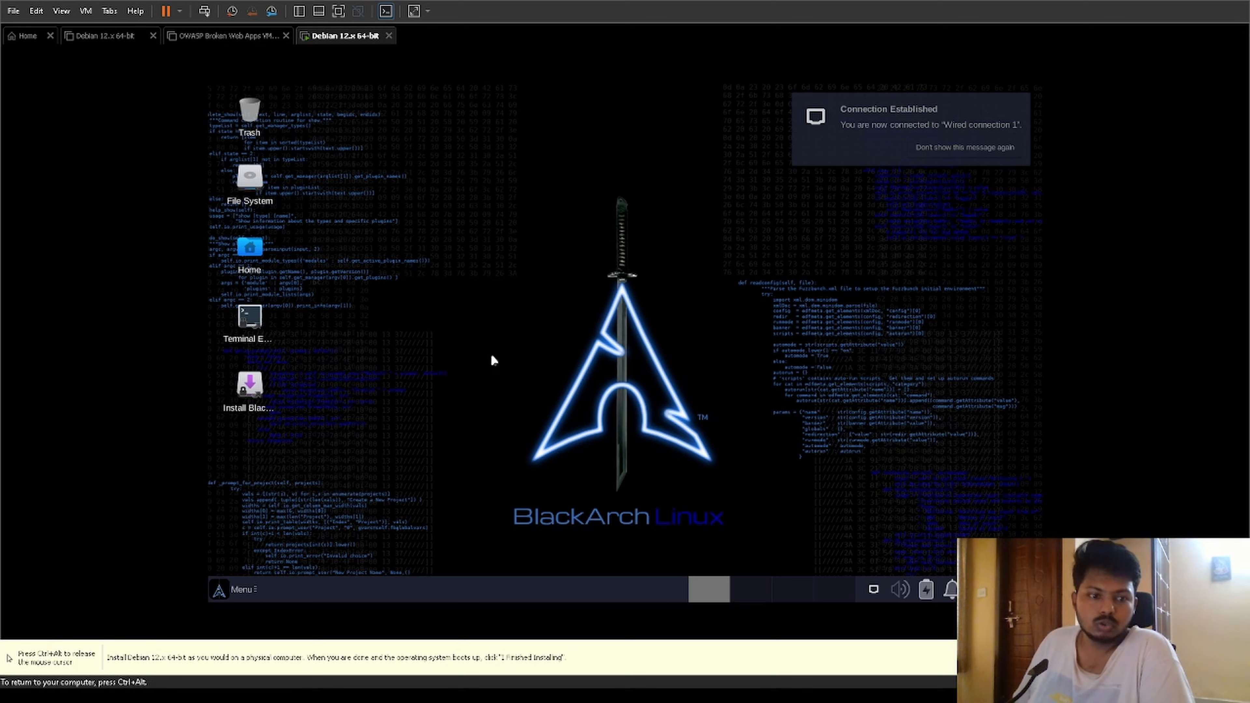
{"action": "key", "text": "ctrl+alt"}
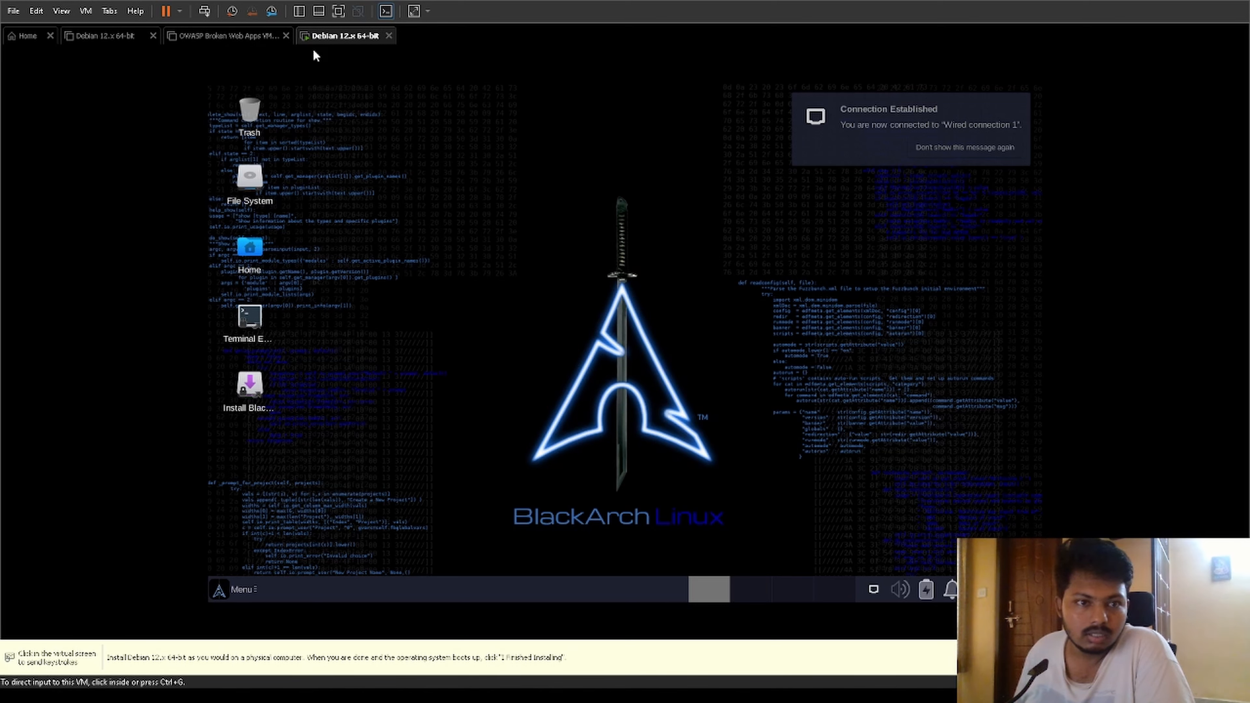
{"action": "left_click", "coordinate": [339, 11]}
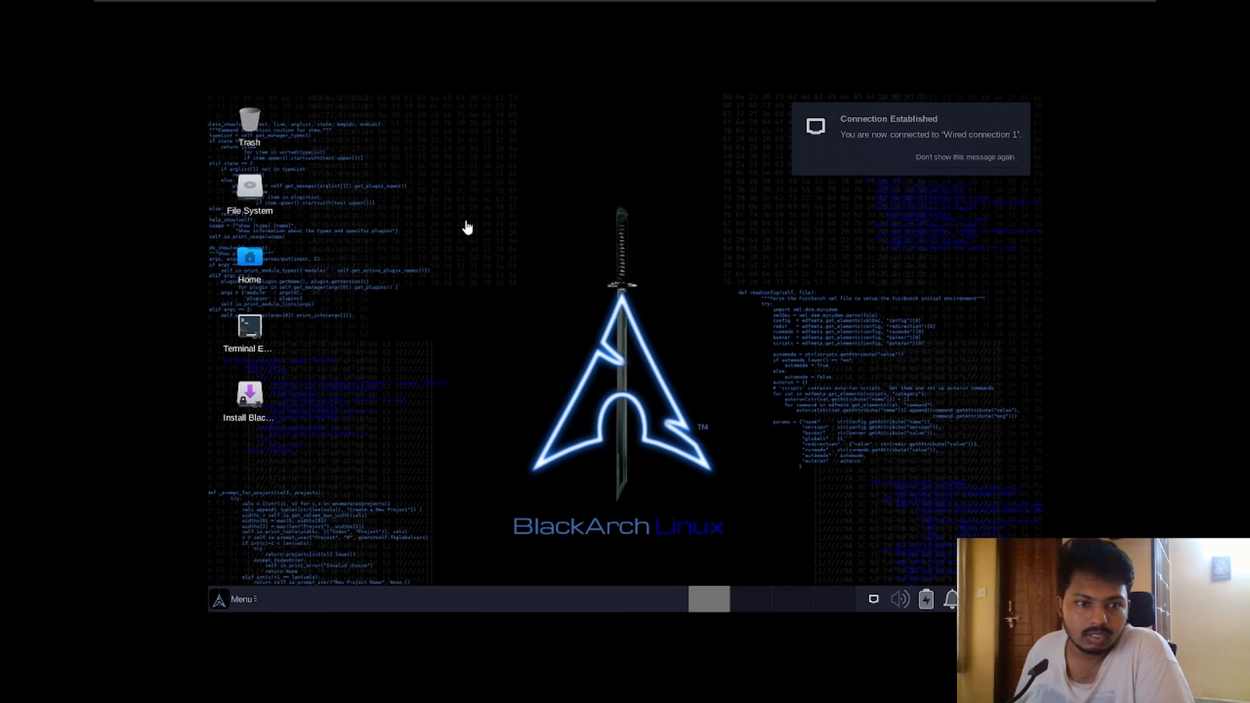
Step: Set the live desktop's display resolution to 1920x1080 (16:9), keep the new configuration and close the Display settings
{"action": "left_click", "coordinate": [239, 601]}
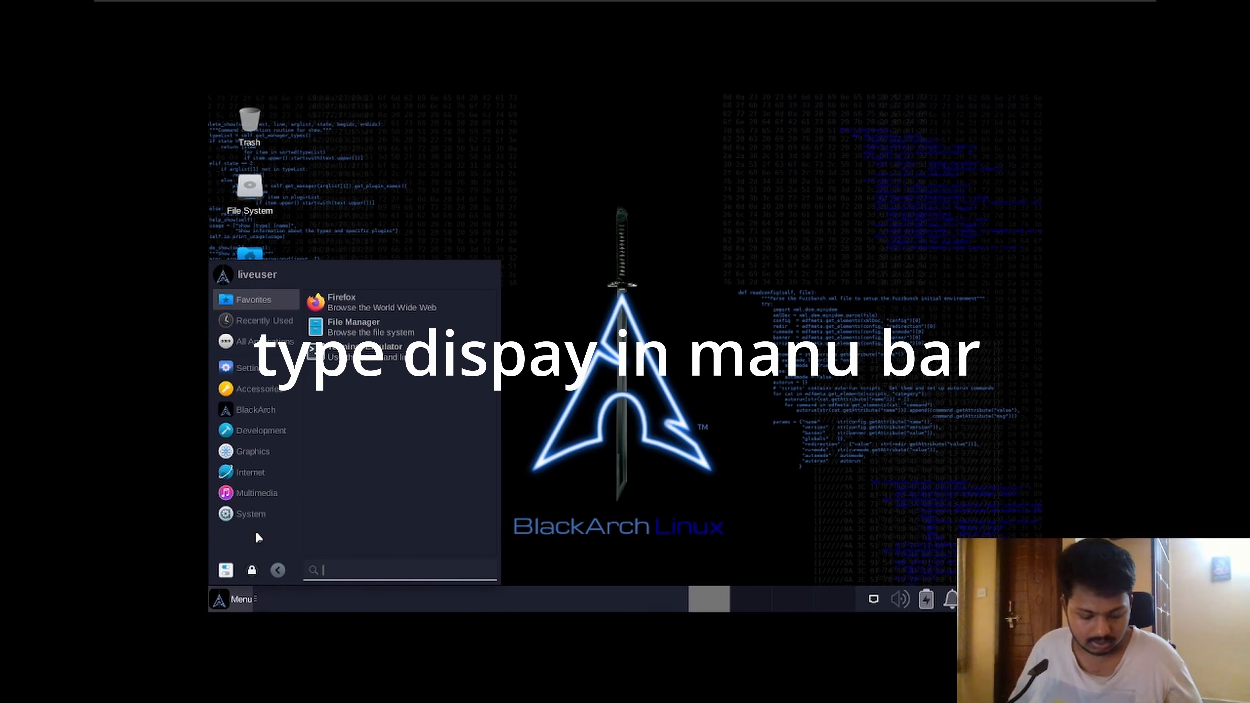
{"action": "type", "text": "dis"}
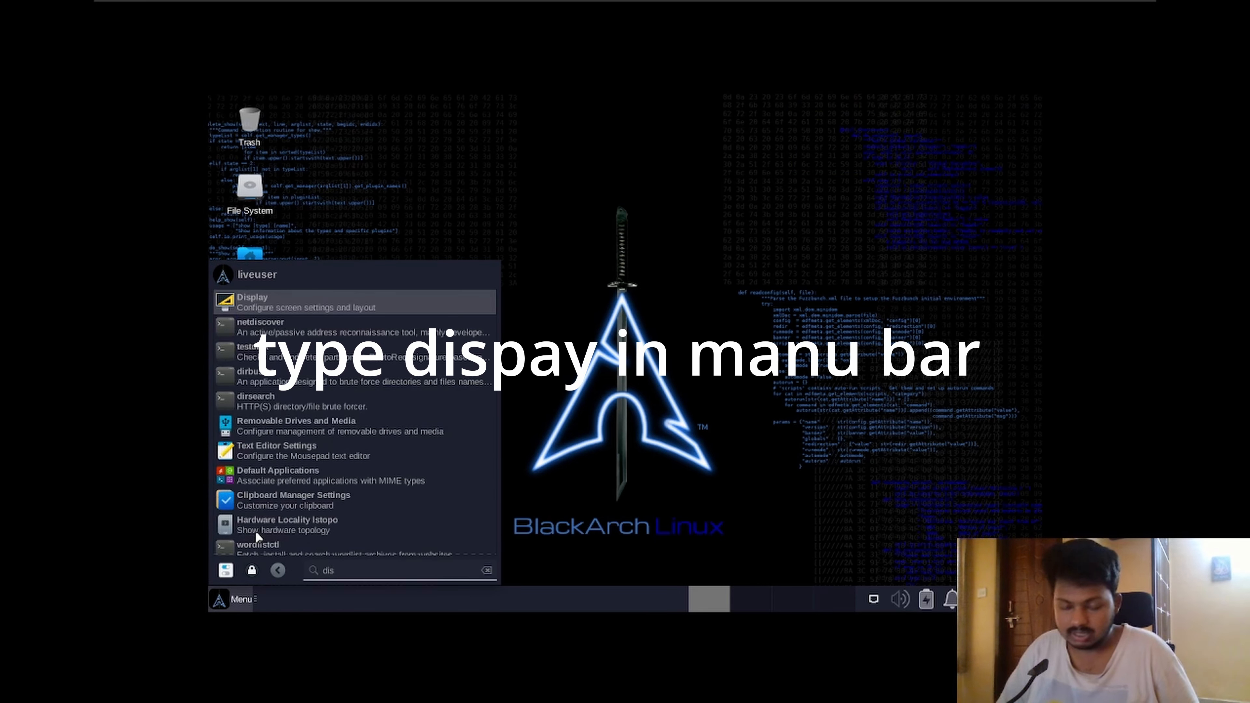
{"action": "key", "text": "Return"}
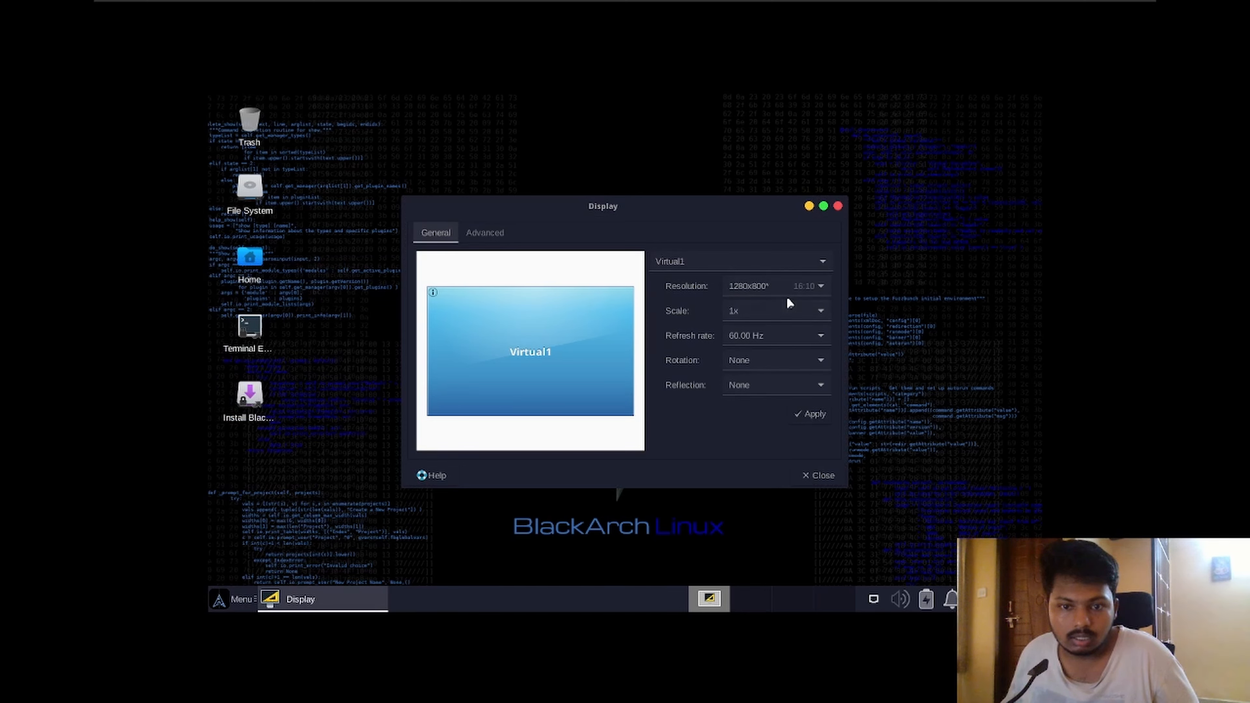
{"action": "left_click", "coordinate": [788, 293]}
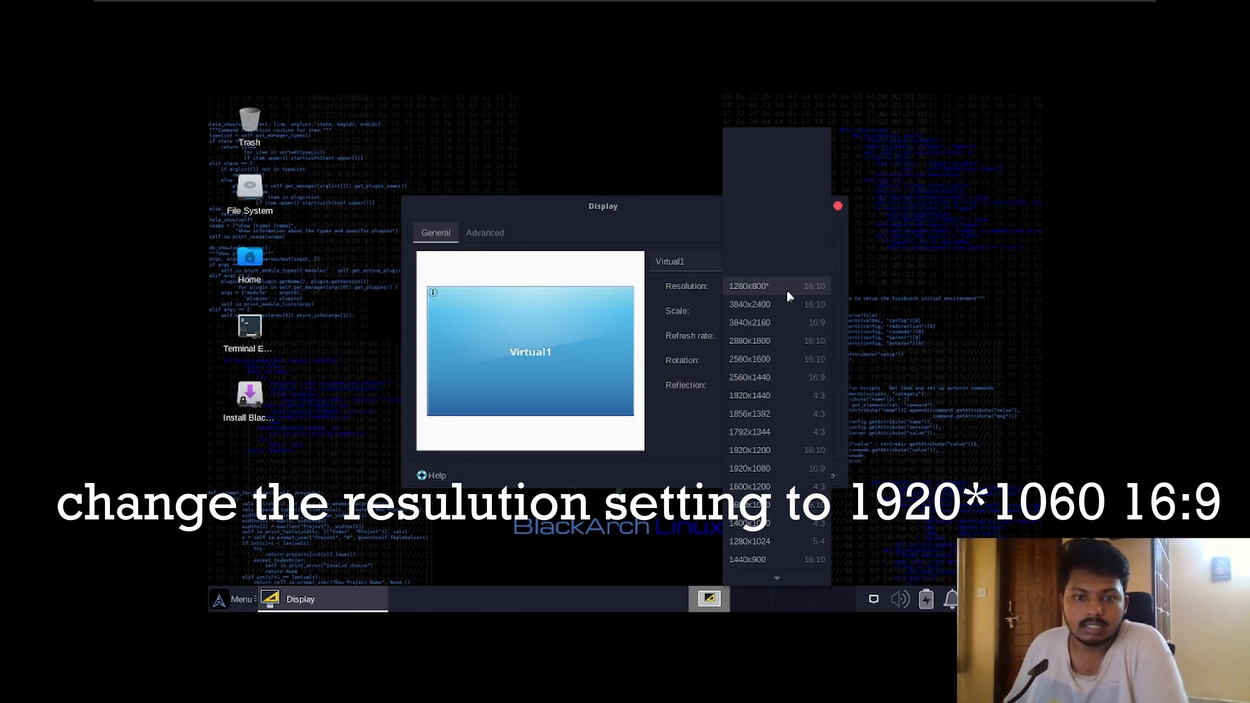
{"action": "left_click", "coordinate": [786, 472]}
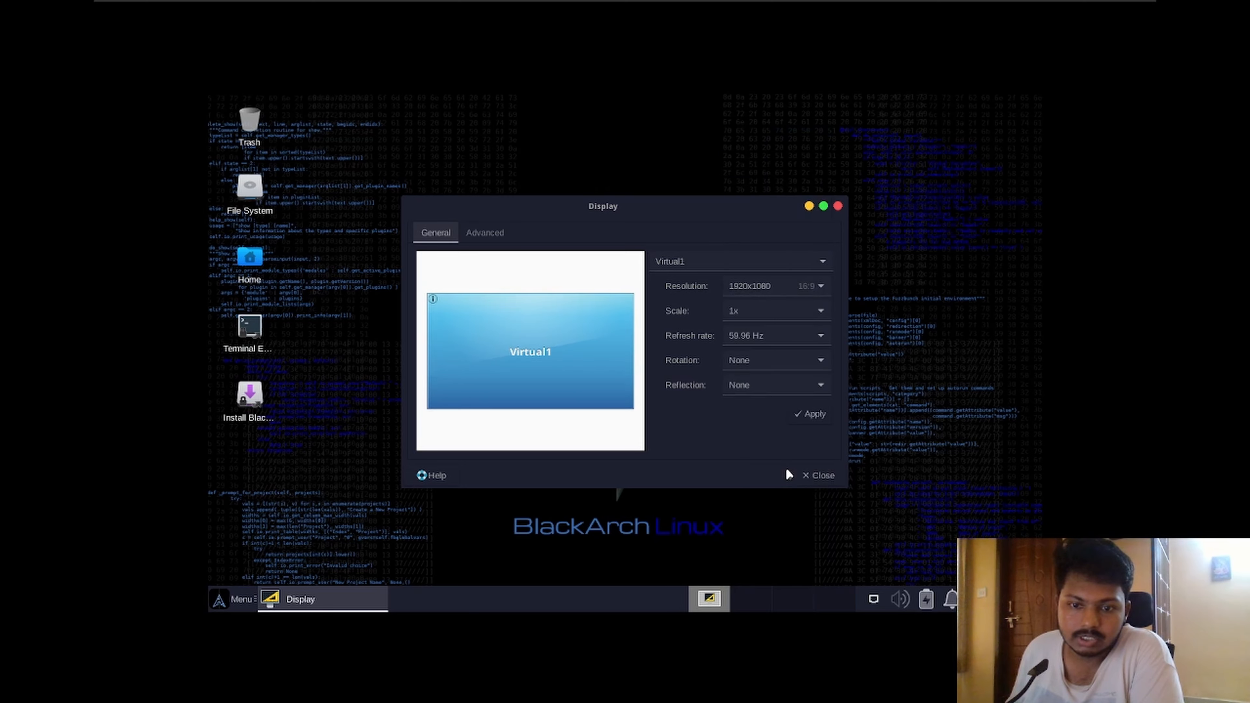
{"action": "left_click", "coordinate": [812, 414]}
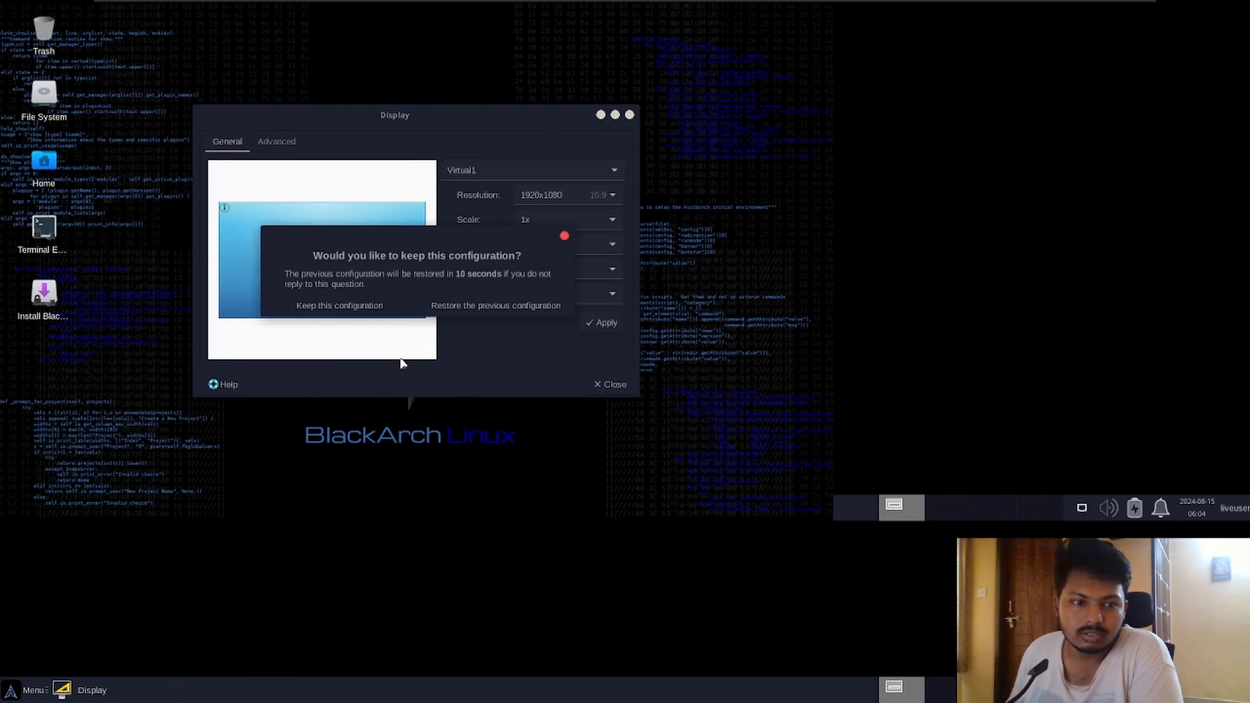
{"action": "left_click", "coordinate": [330, 308]}
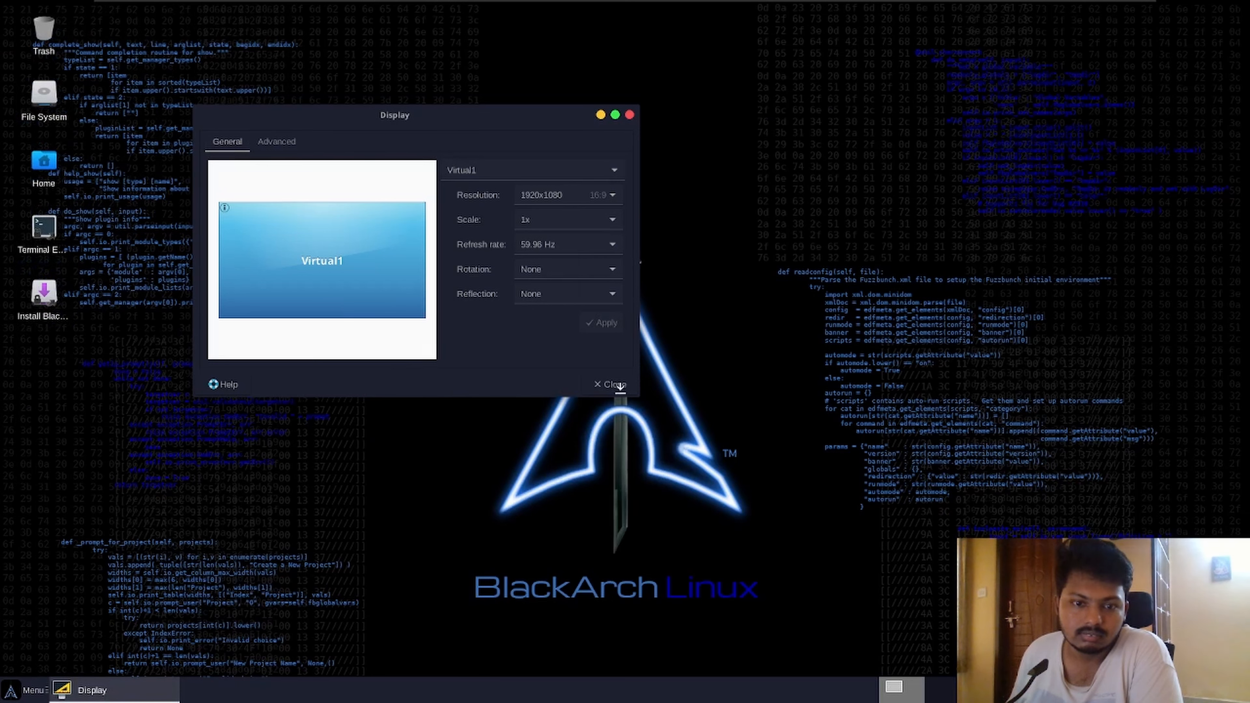
{"action": "left_click", "coordinate": [609, 386]}
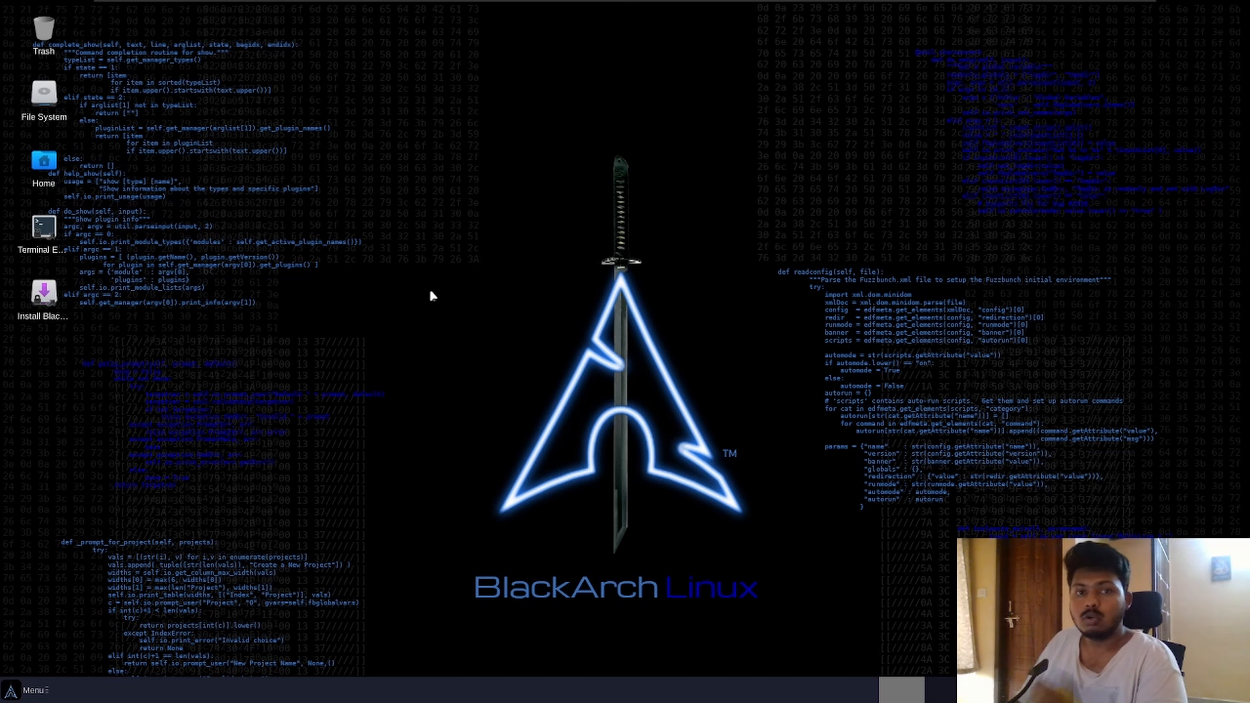
Step: Launch the BlackArch Linux installer from the desktop and try to authenticate with the account password
{"action": "double_click", "coordinate": [44, 293]}
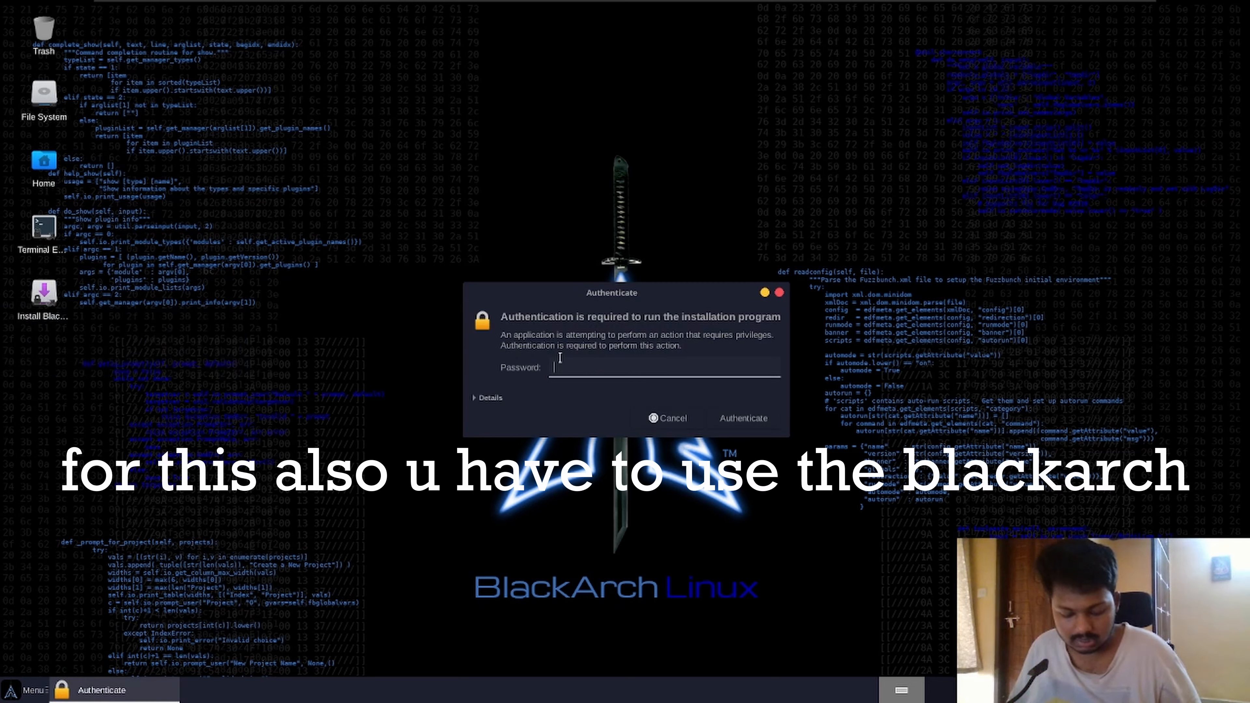
{"action": "type", "text": "••••••••"}
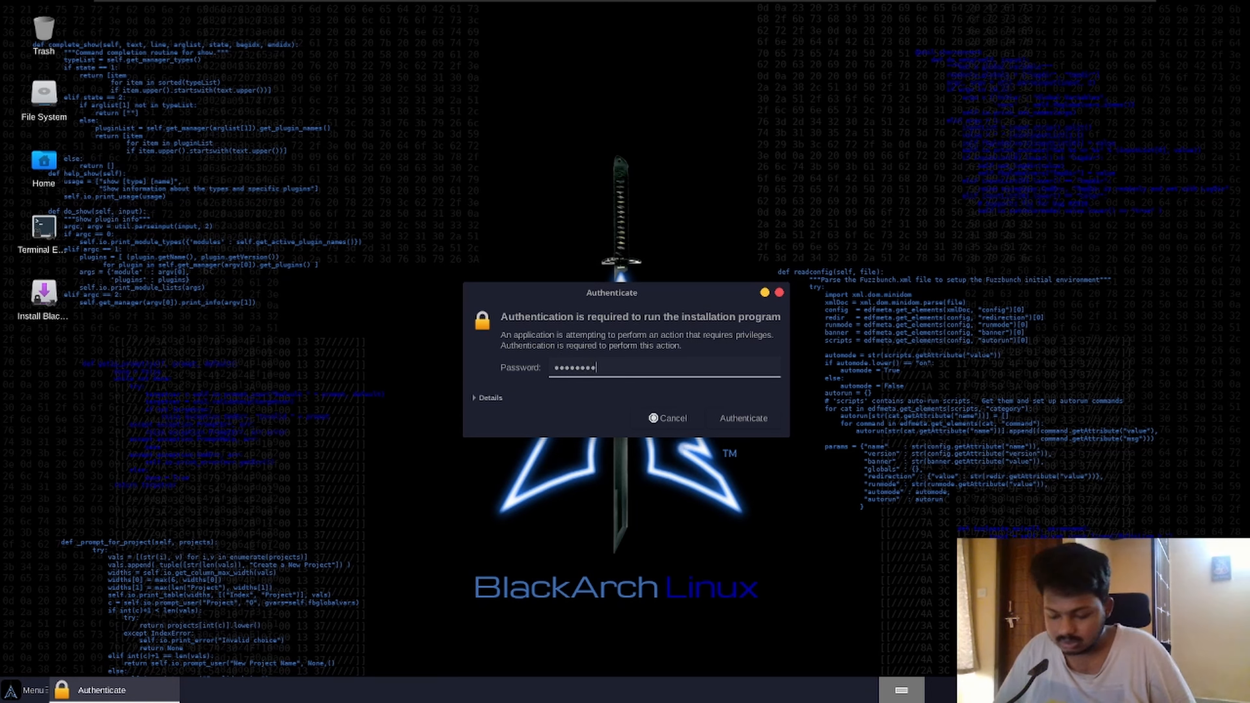
{"action": "key", "text": "Return"}
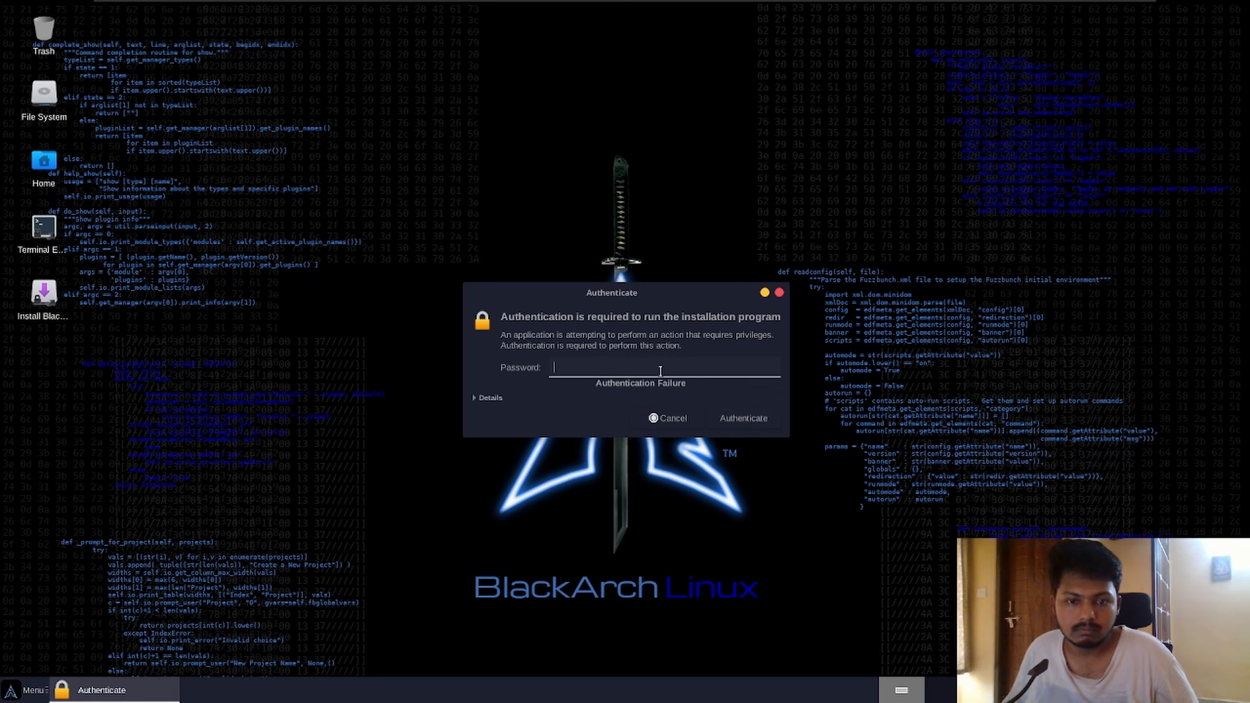
Step: Enter the account password again and authenticate to run the installation program
{"action": "type", "text": "*"}
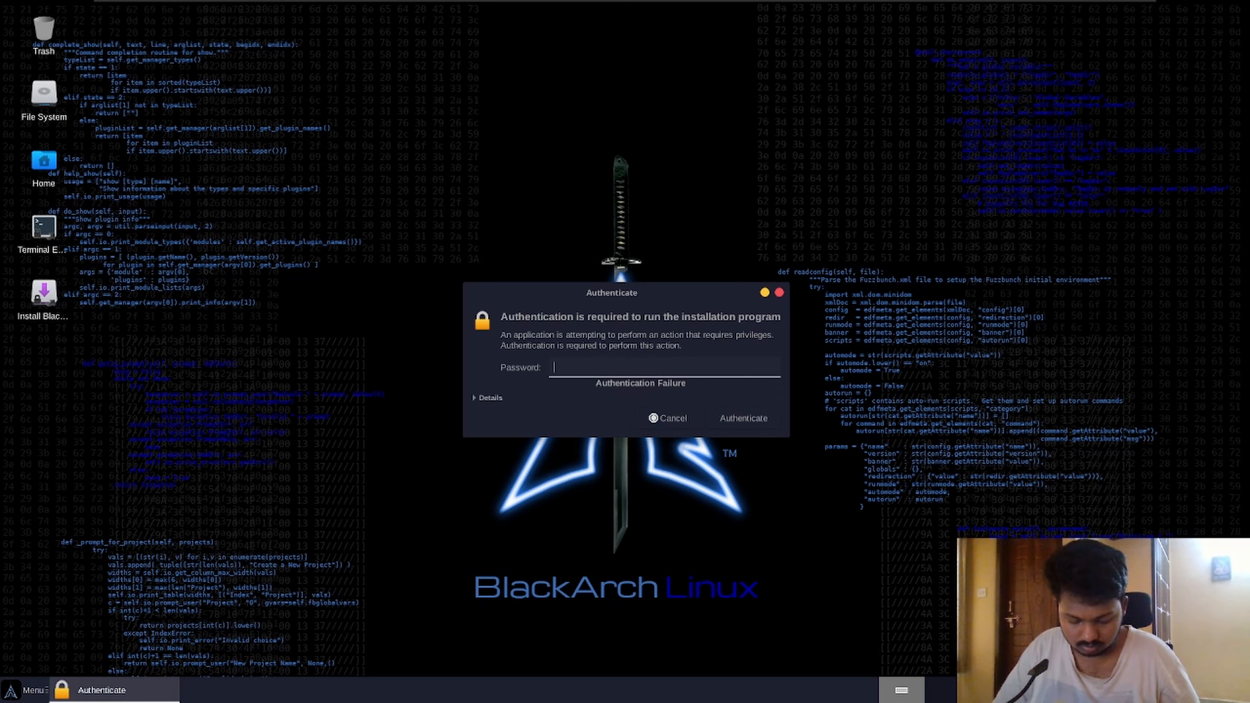
{"action": "type", "text": "***"}
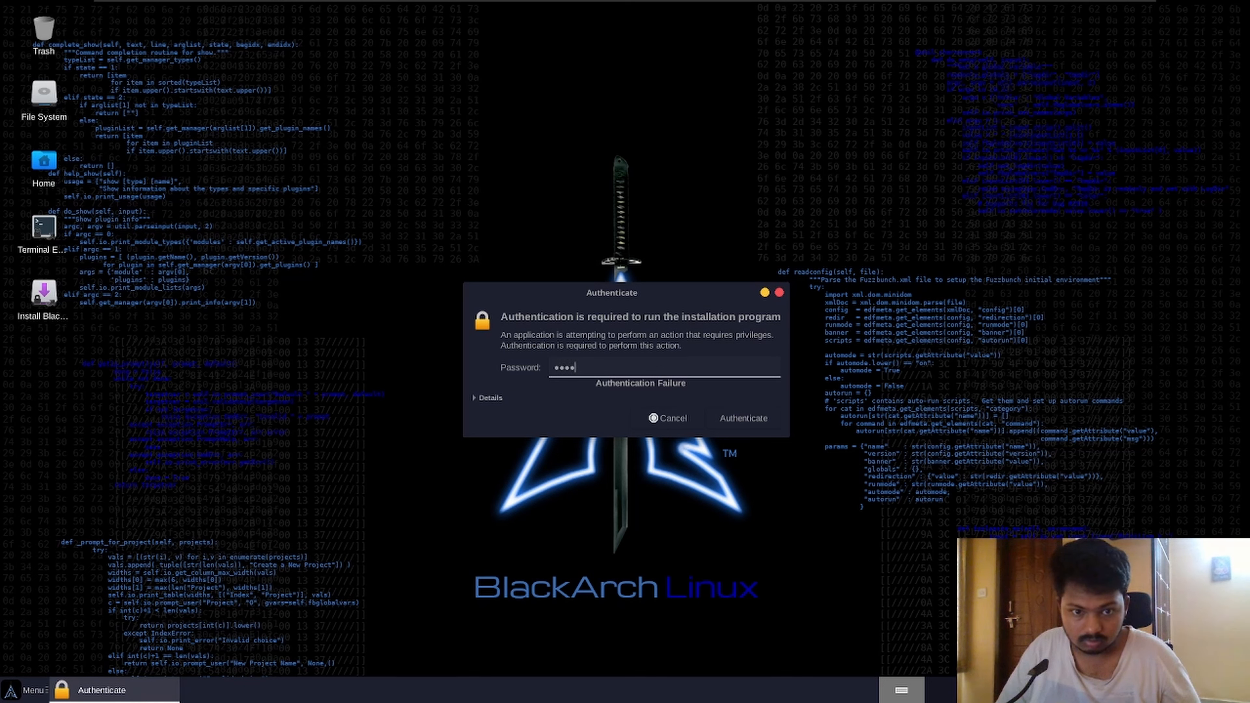
{"action": "type", "text": "**"}
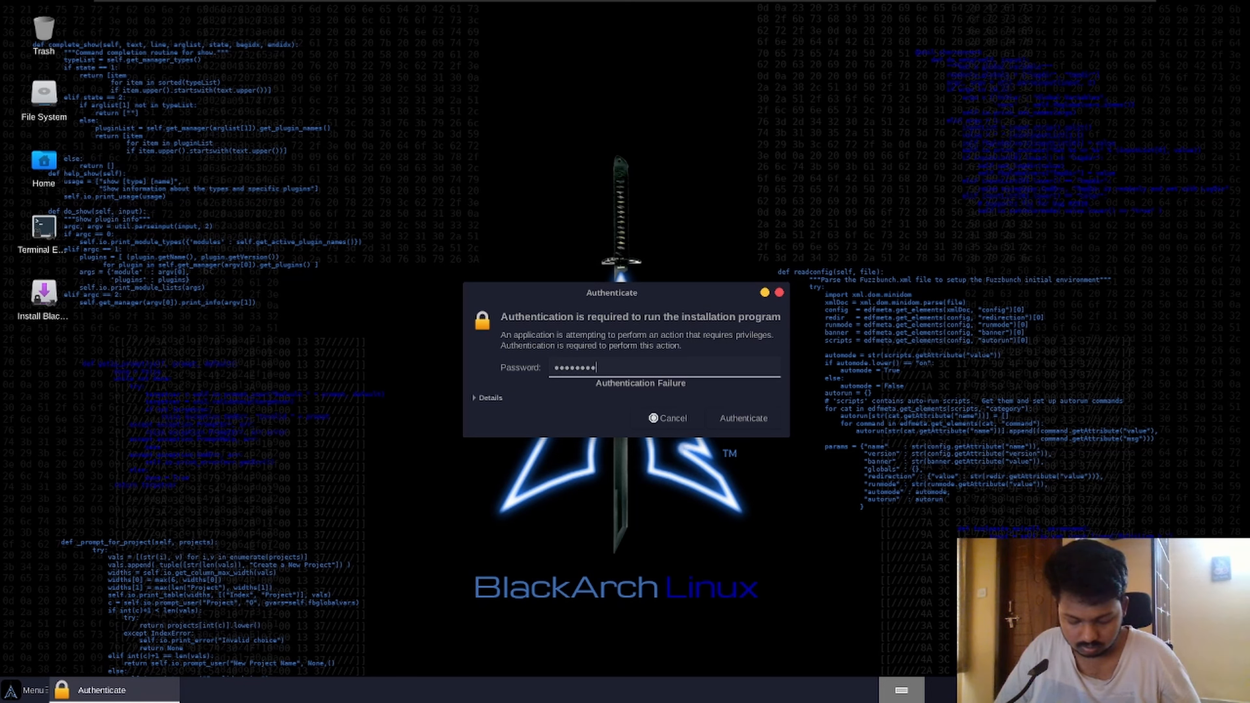
{"action": "type", "text": "**"}
{"action": "key", "text": "Return"}
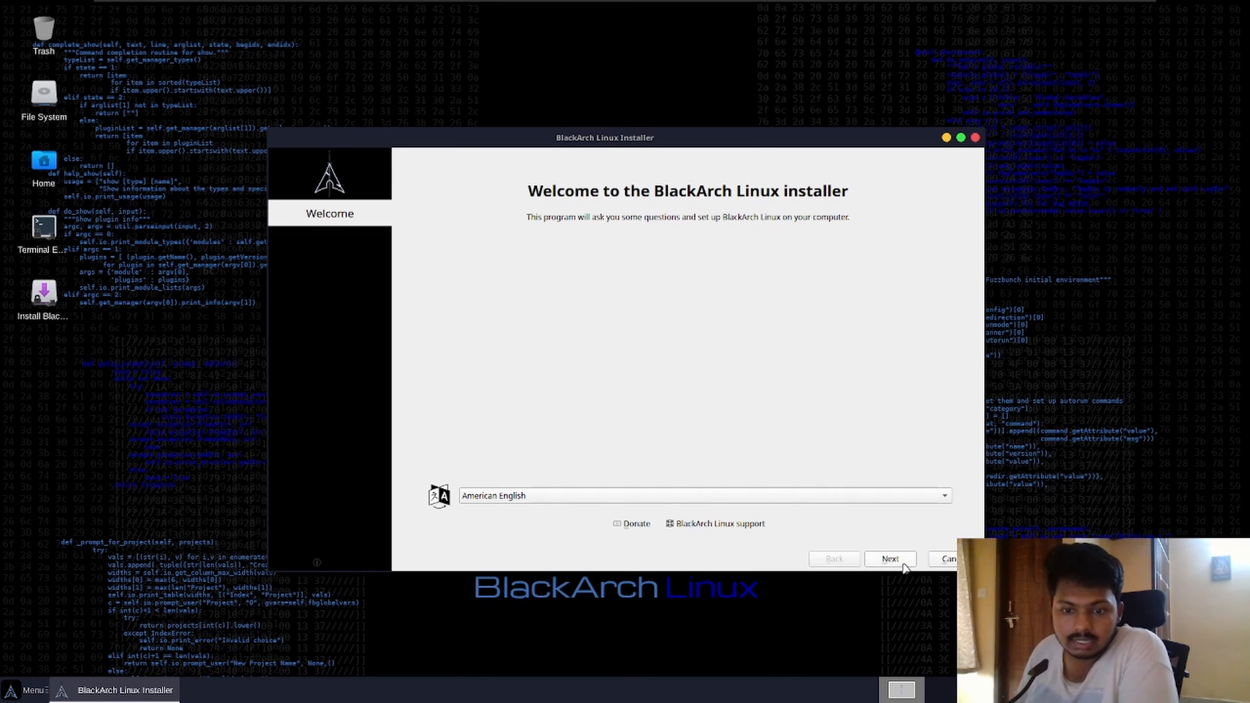
Step: Accept American English, the Asia/Kolkata time zone and the default English (US) keyboard layout in the installer
{"action": "left_click", "coordinate": [890, 559]}
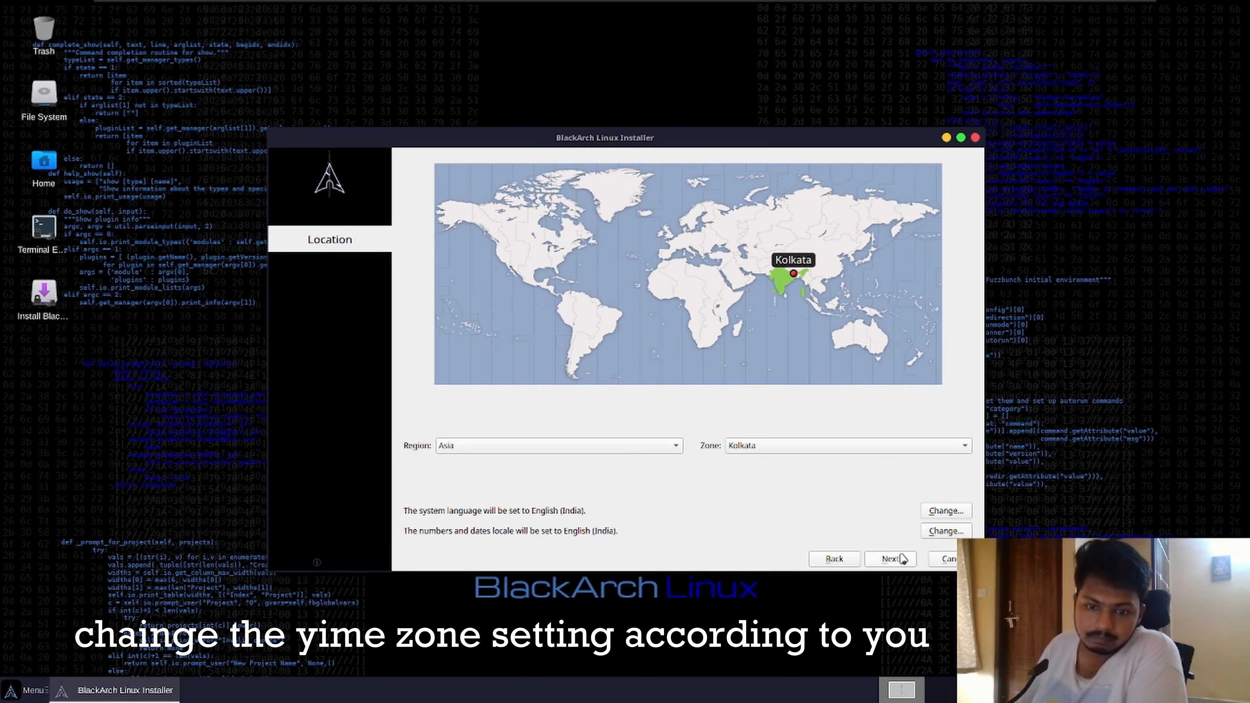
{"action": "left_click", "coordinate": [889, 561]}
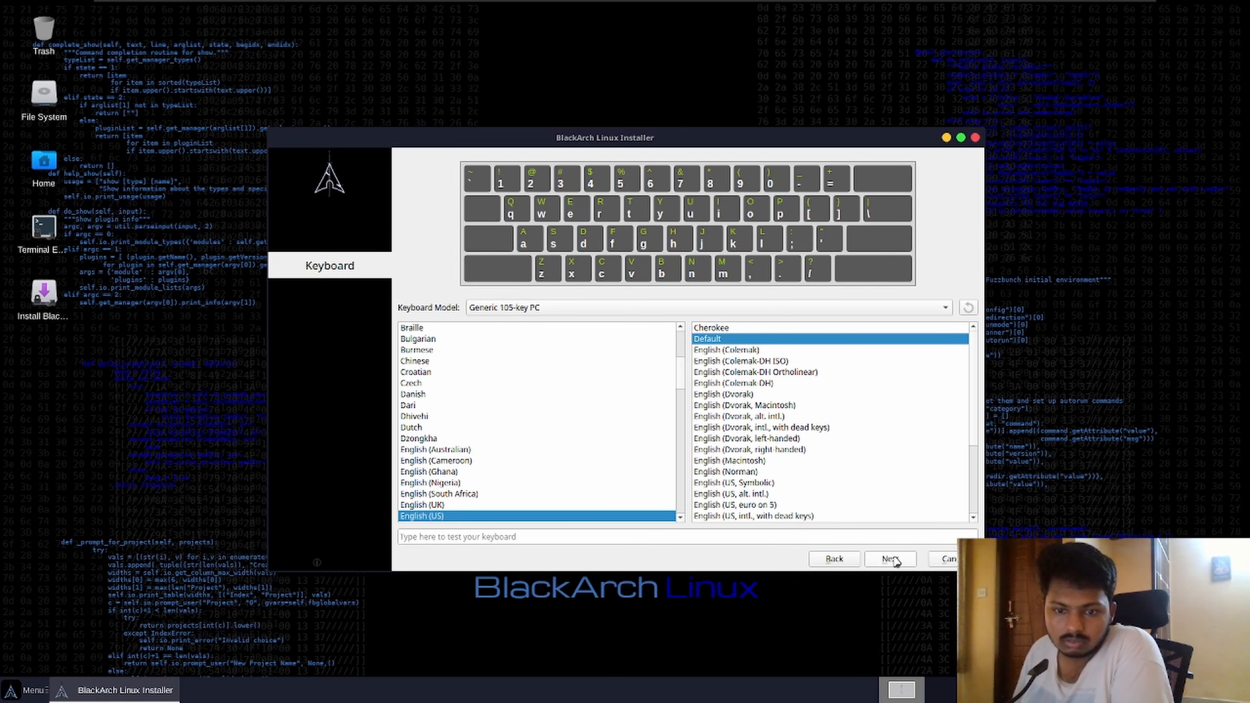
{"action": "left_click", "coordinate": [891, 560]}
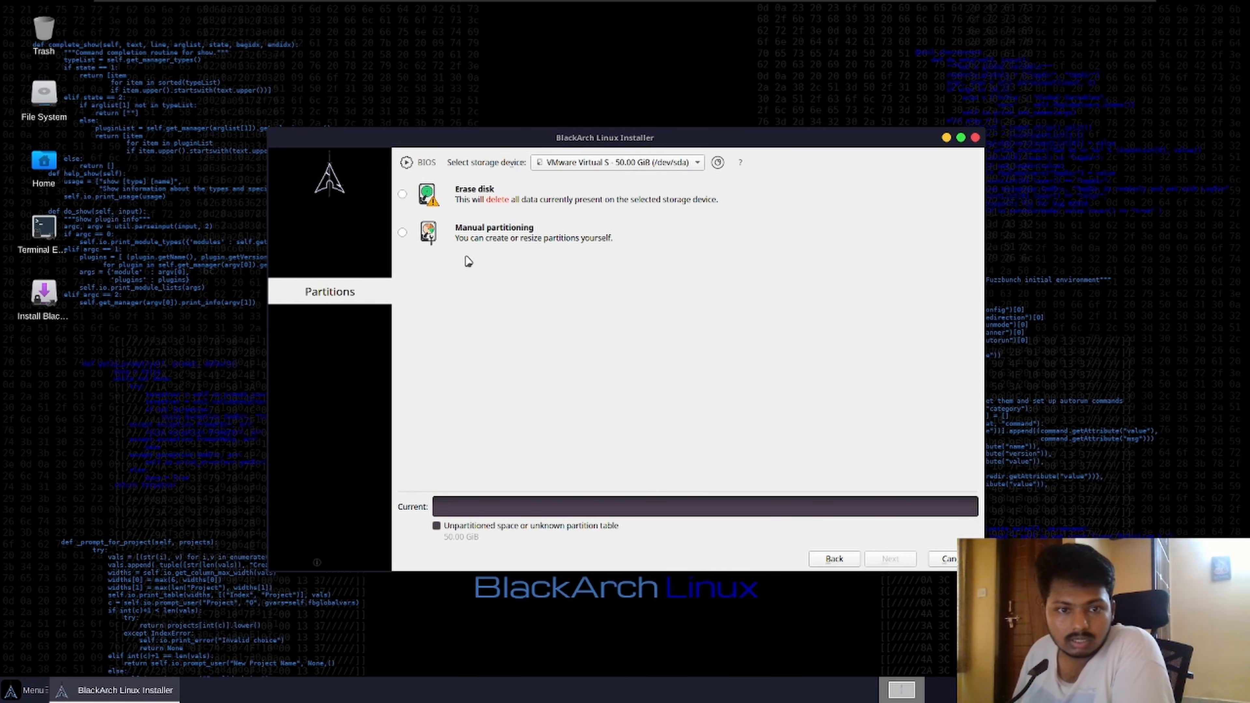
Step: Choose to erase the 50 GiB VMware Virtual S disk, with no swap and ext4, and continue to the user setup
{"action": "left_click", "coordinate": [403, 196]}
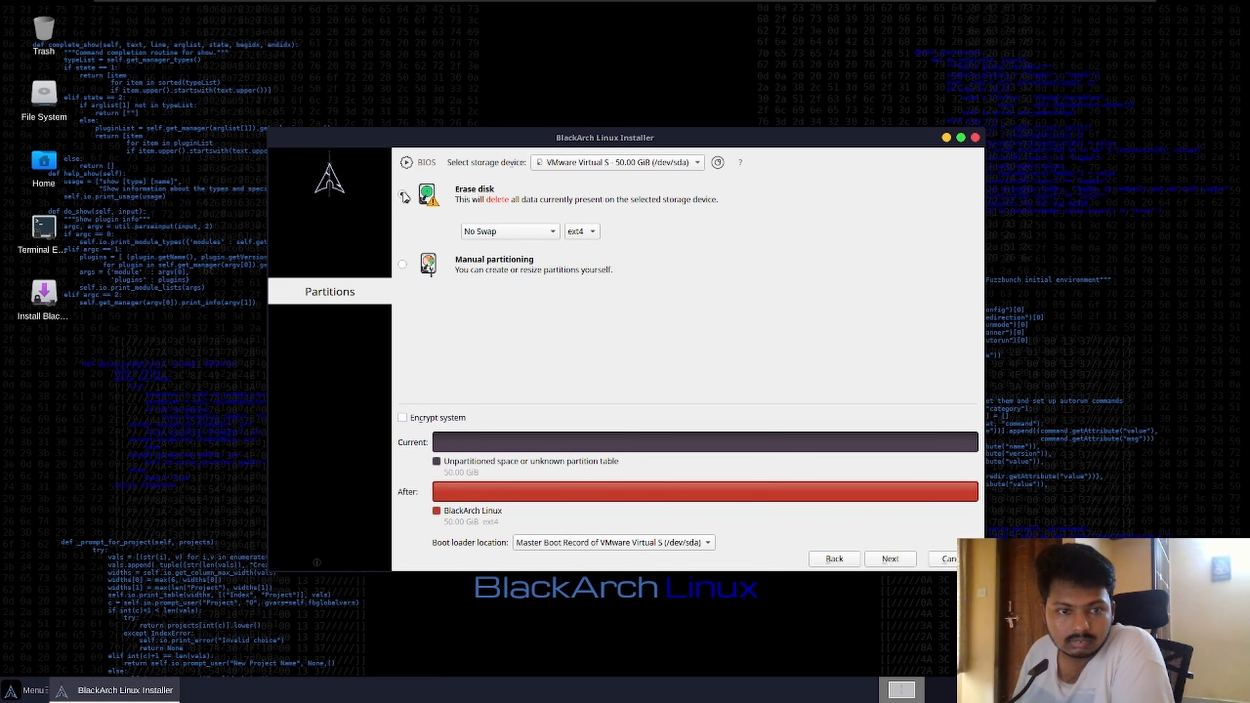
{"action": "left_click", "coordinate": [890, 559]}
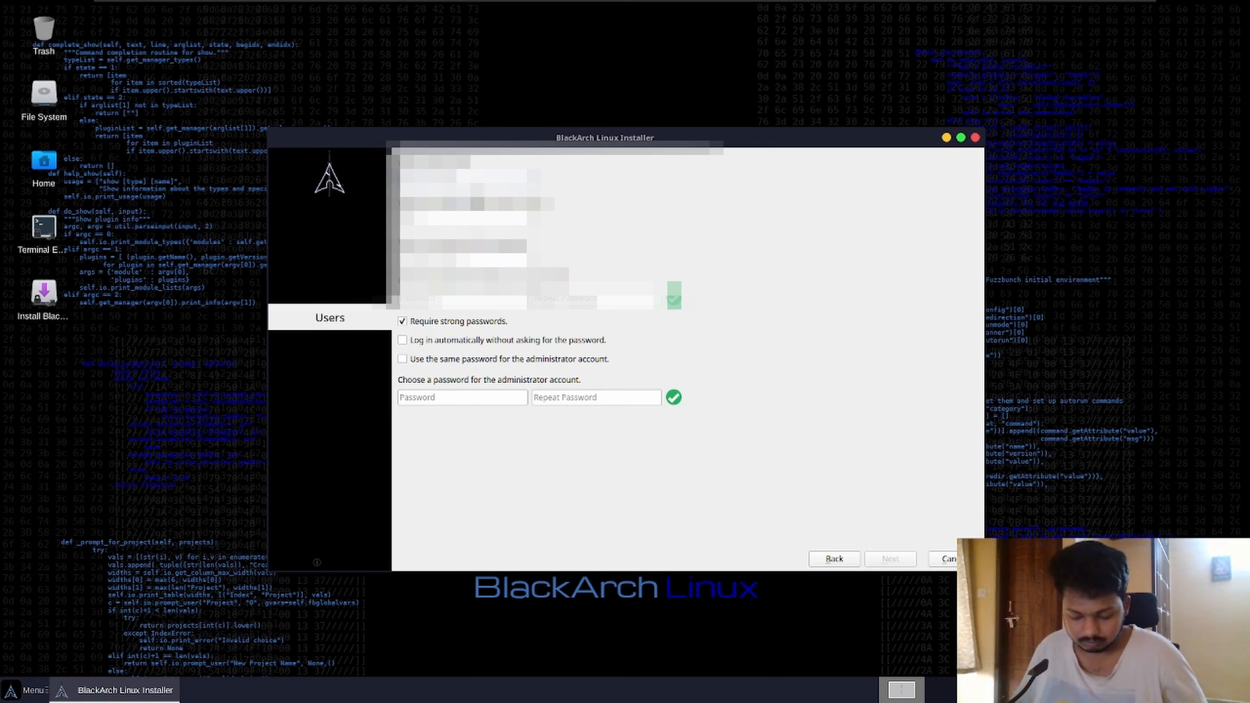
Step: Fill in the full name, login name and computer name for the new user account
{"action": "type", "text": "a"}
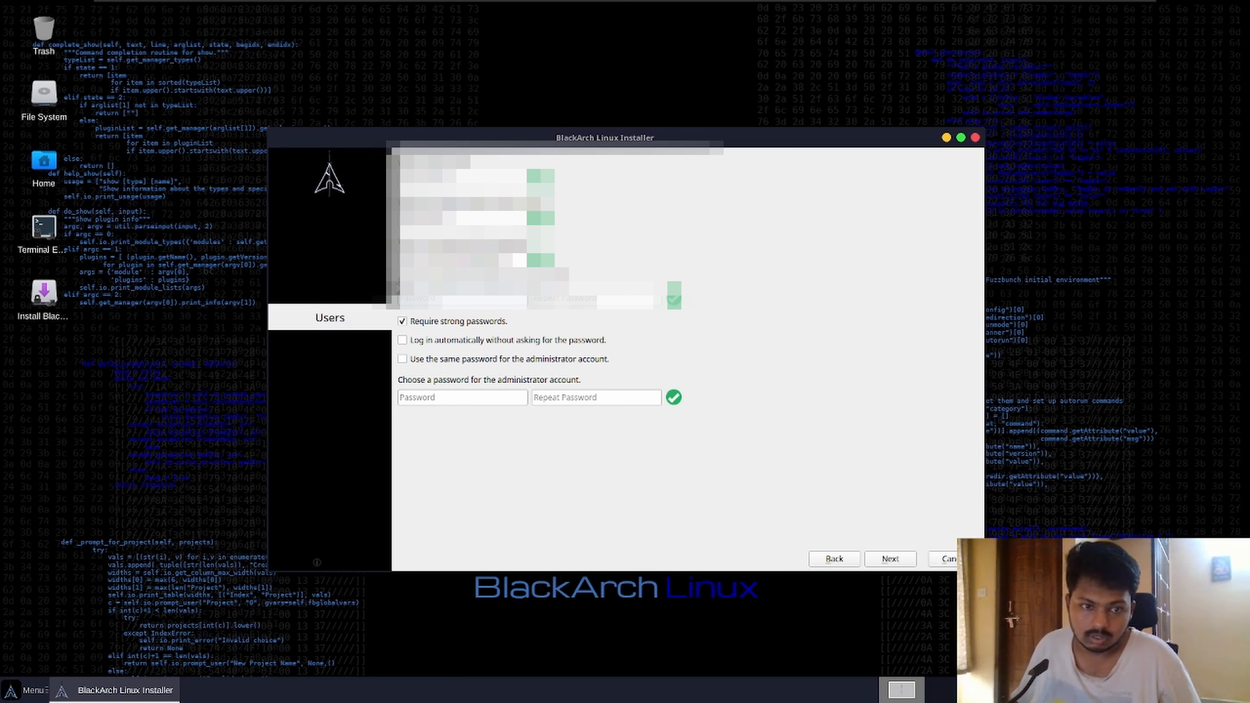
{"action": "type", "text": "********"}
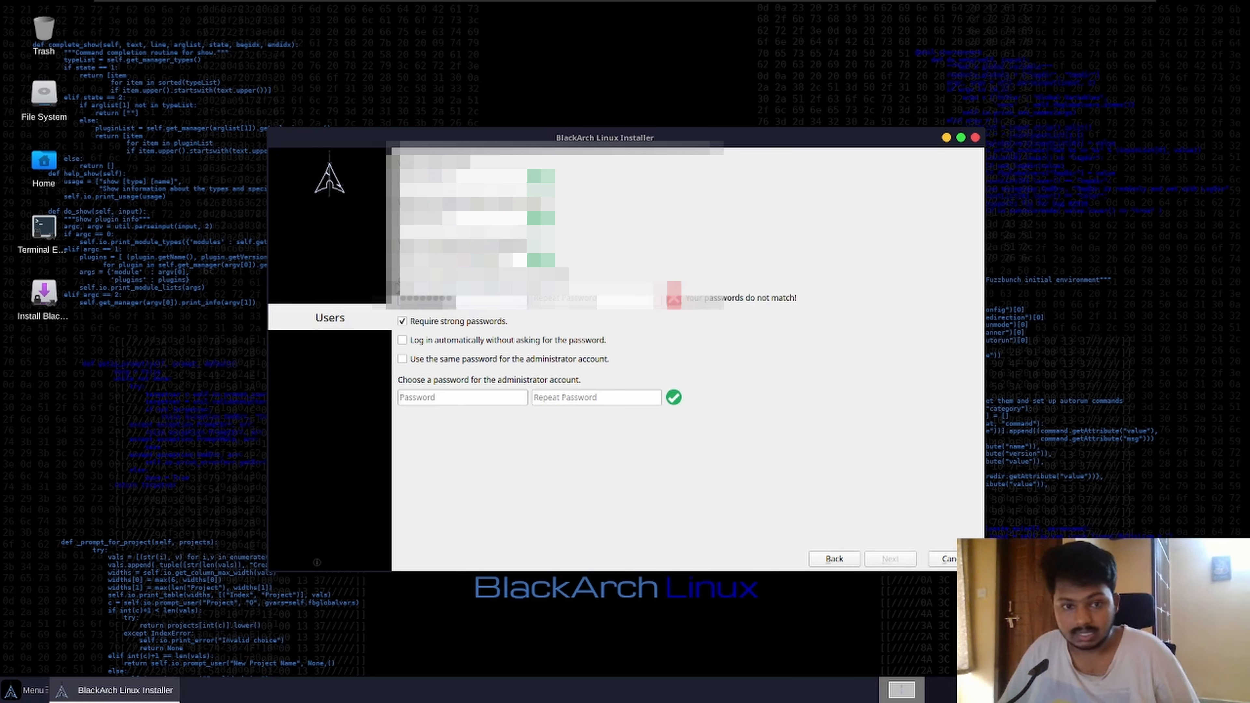
{"action": "key", "text": "BackSpace"}
{"action": "key", "text": "BackSpace"}
{"action": "key", "text": "BackSpace"}
{"action": "key", "text": "BackSpace"}
{"action": "key", "text": "BackSpace"}
{"action": "key", "text": "BackSpace"}
{"action": "key", "text": "BackSpace"}
{"action": "key", "text": "BackSpace"}
Step: Enter the new user's account password and repeat it for confirmation
{"action": "type", "text": "******"}
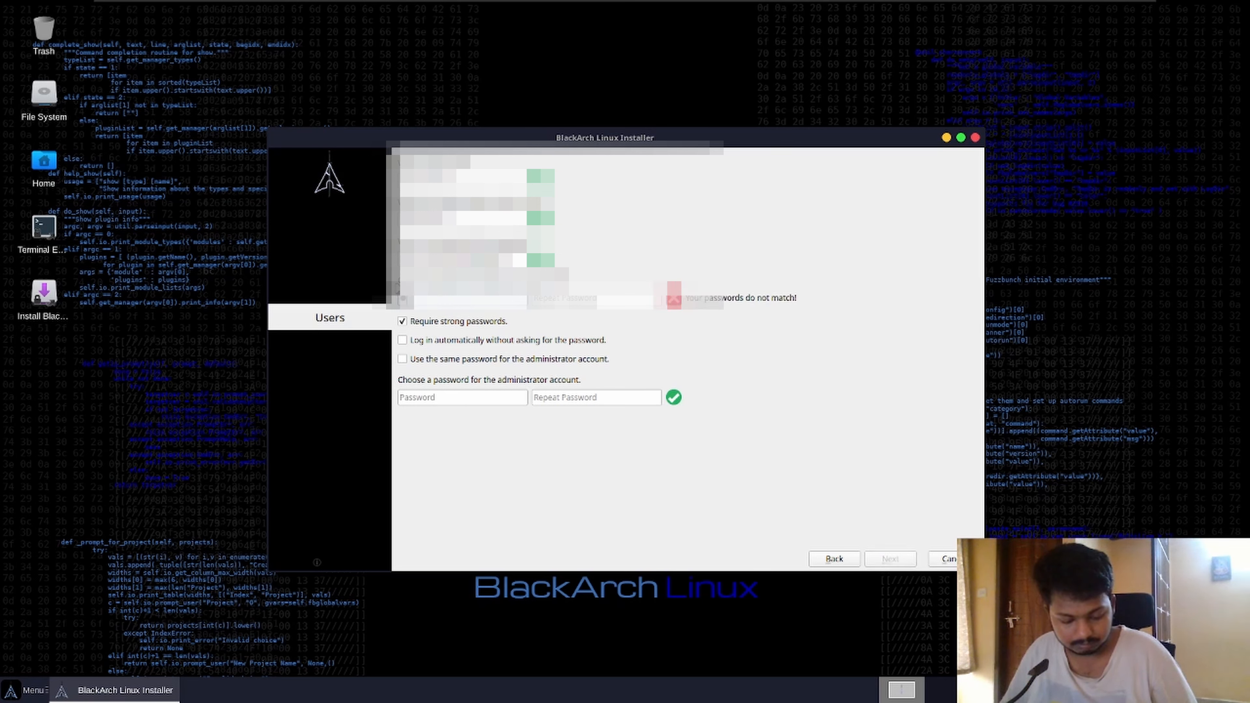
{"action": "type", "text": "****"}
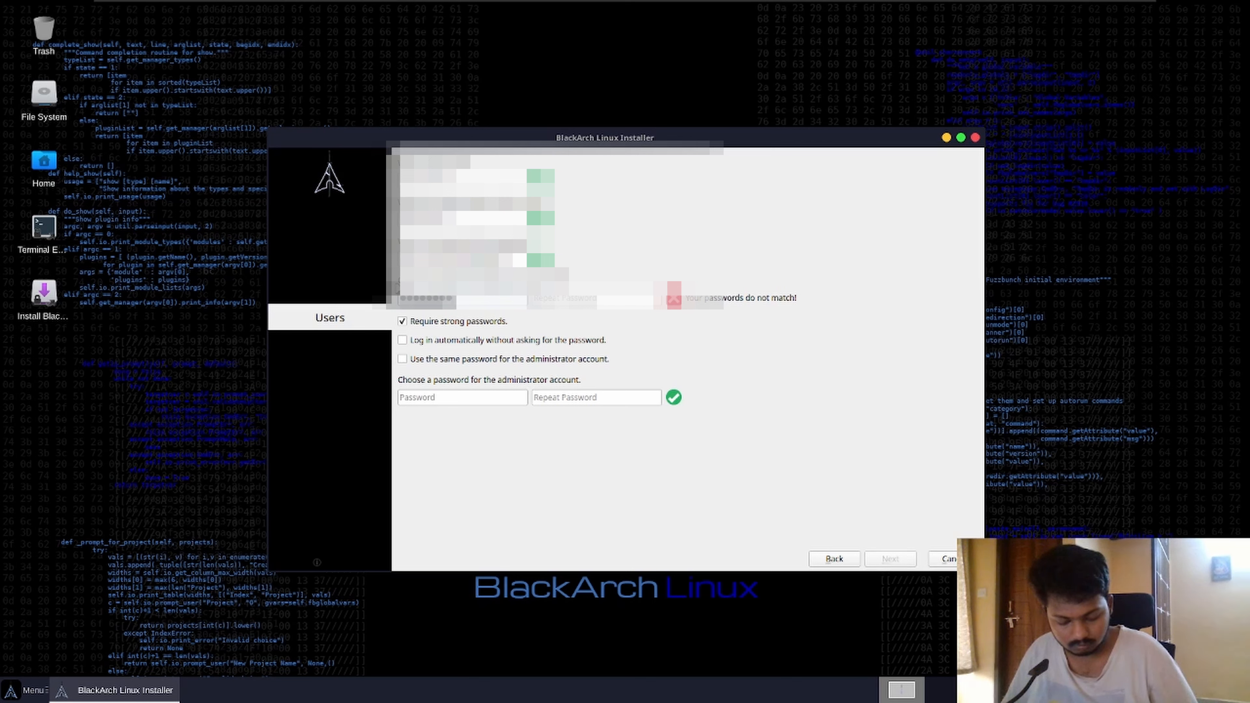
{"action": "left_click", "coordinate": [599, 300]}
{"action": "type", "text": "*******"}
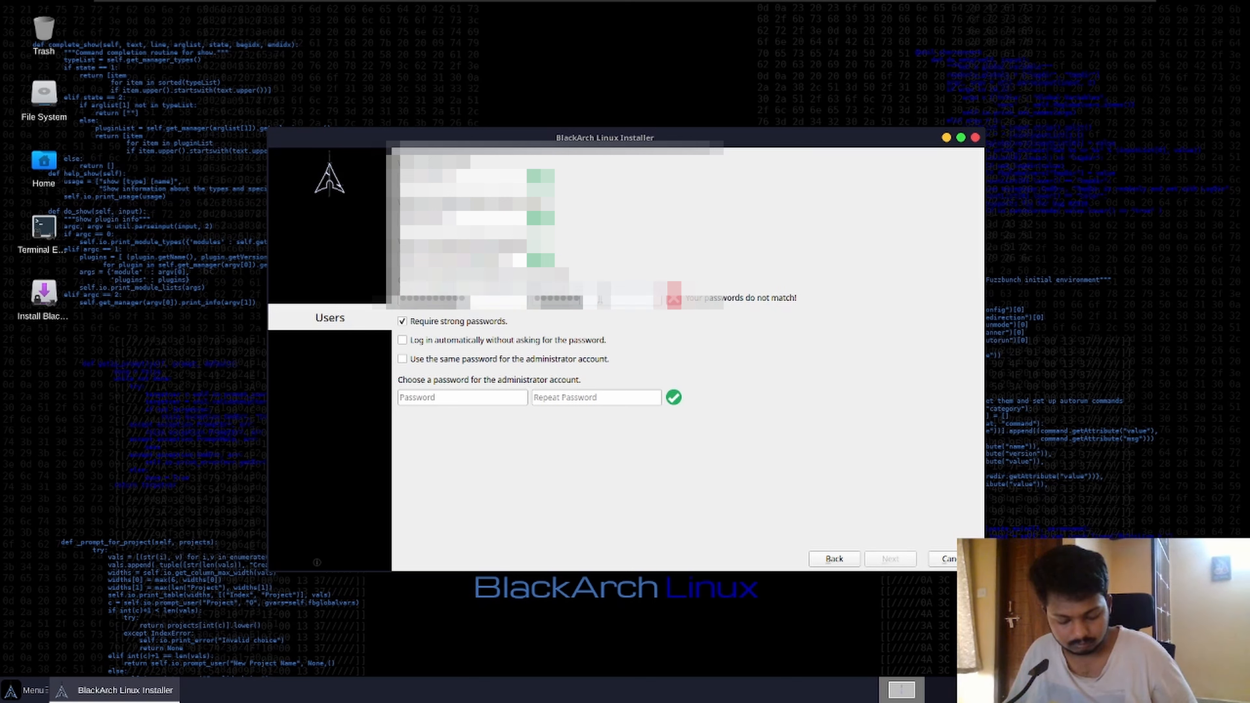
{"action": "type", "text": "***"}
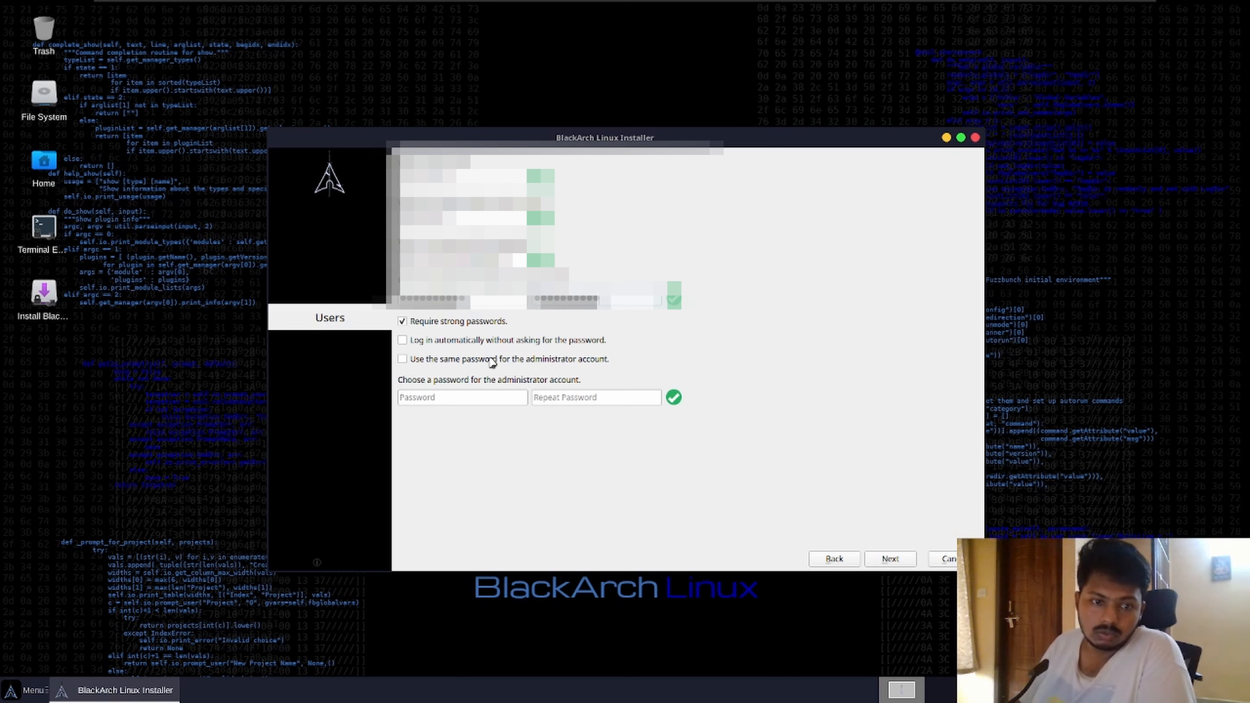
Step: Use the same password for the administrator account and start the installation from the summary
{"action": "left_click", "coordinate": [492, 363]}
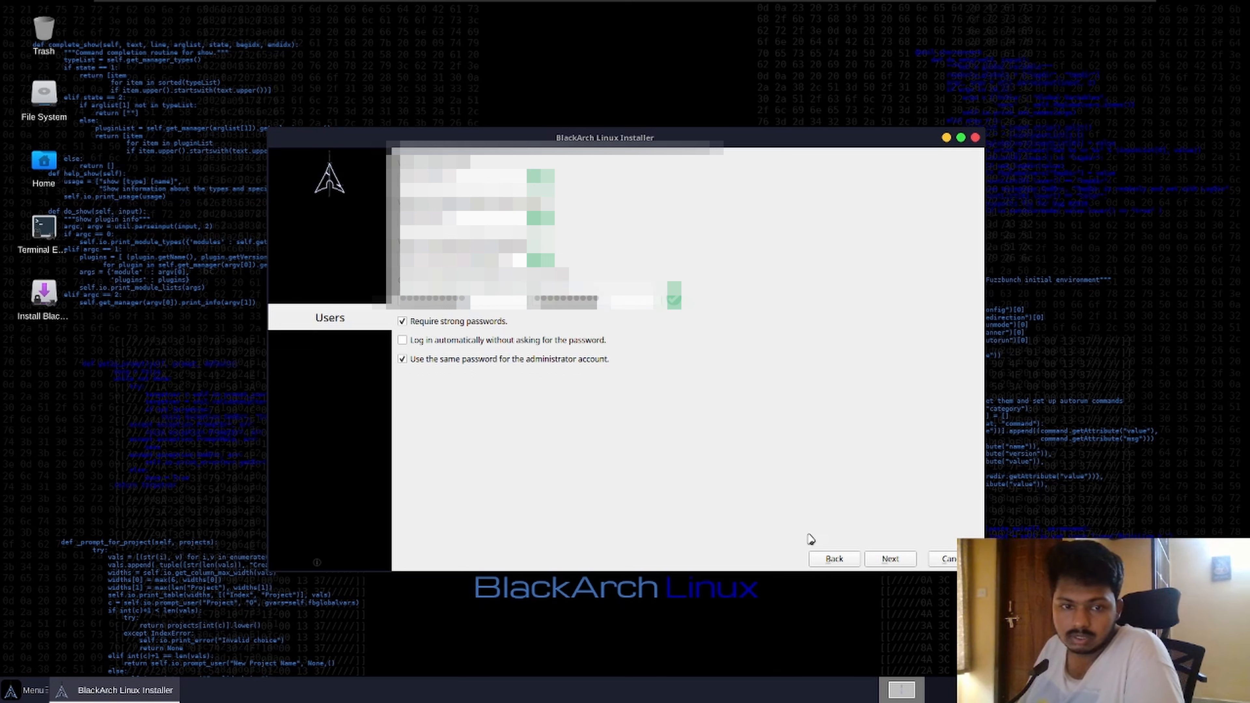
{"action": "left_click", "coordinate": [891, 559]}
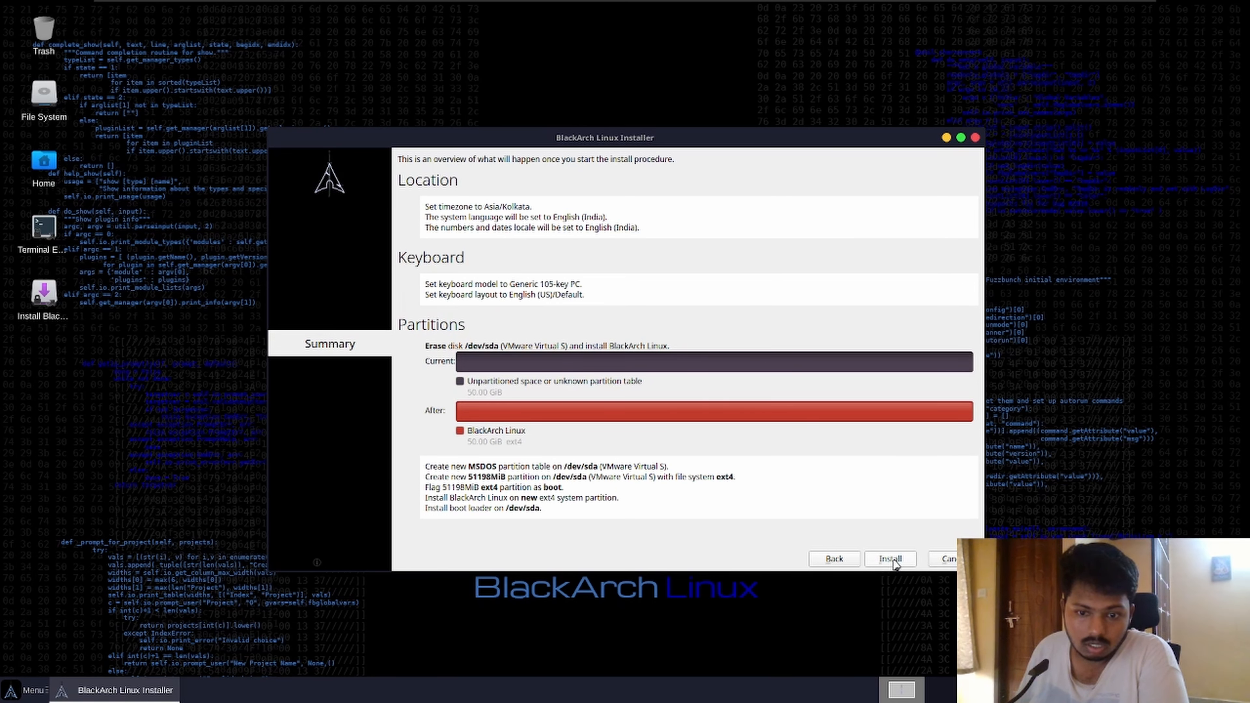
{"action": "left_click", "coordinate": [892, 561]}
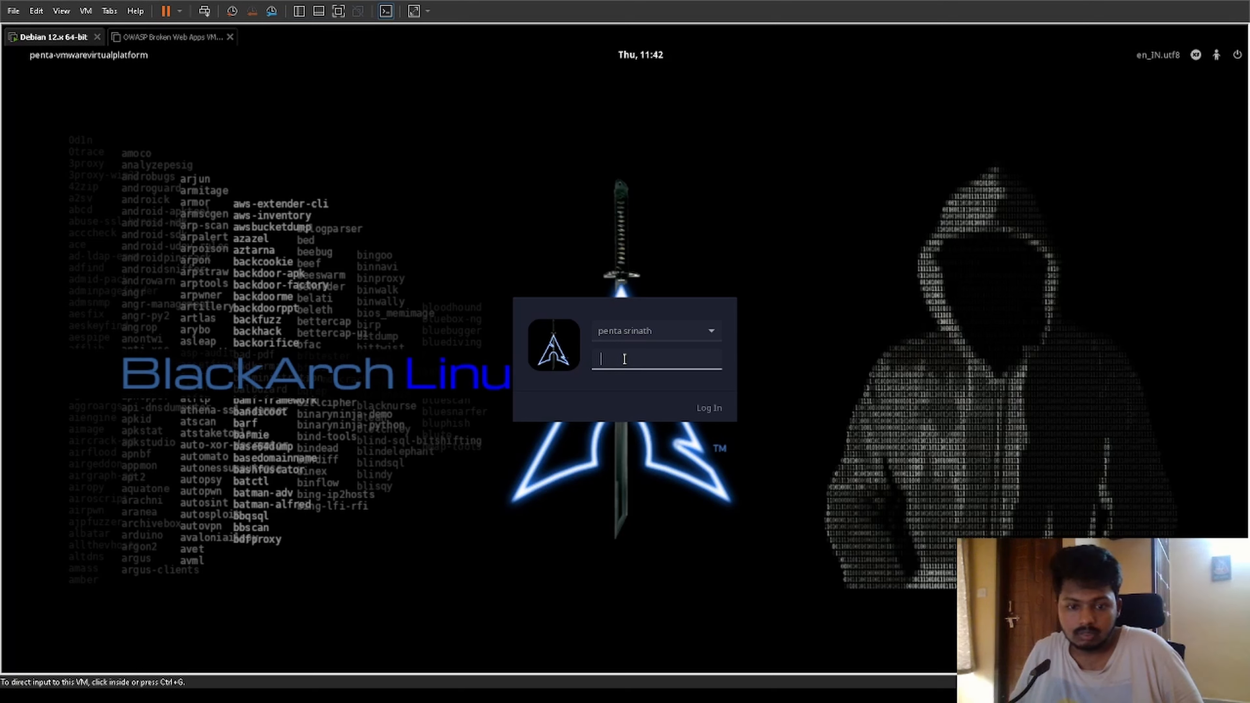
Step: Log in to the installed system with the account password and show its desktop in full screen
{"action": "left_click", "coordinate": [754, 486]}
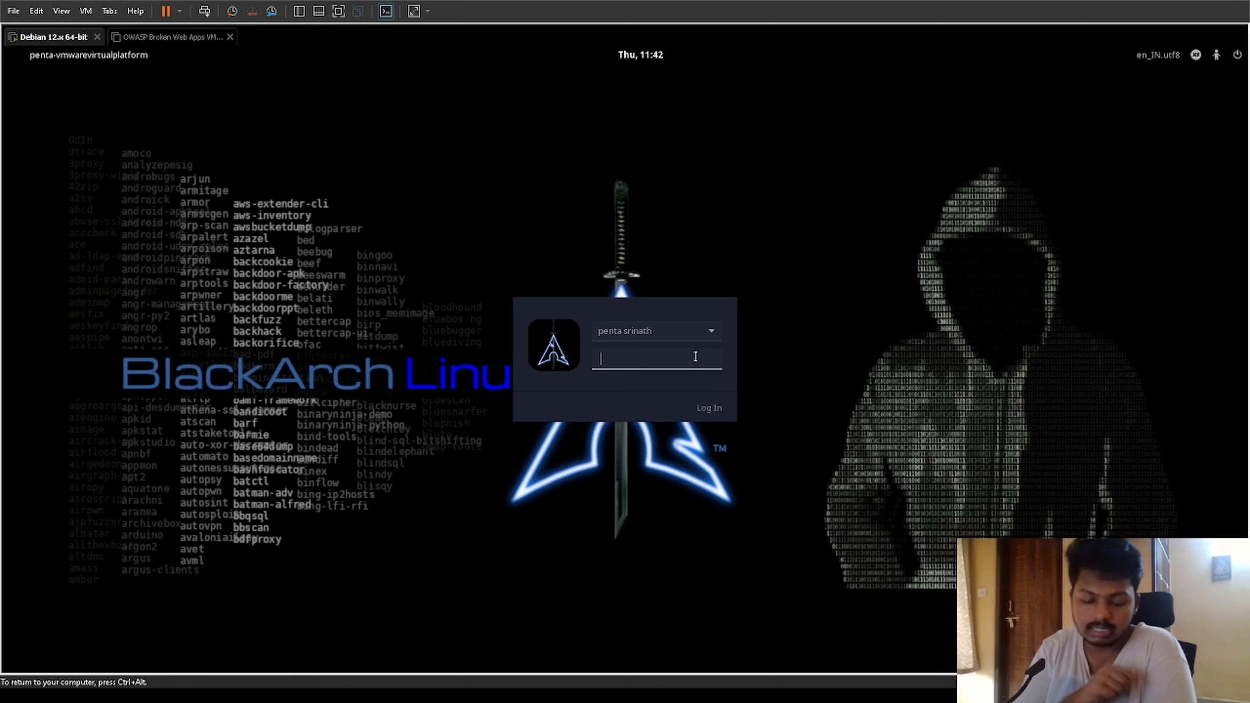
{"action": "type", "text": "•••••••••"}
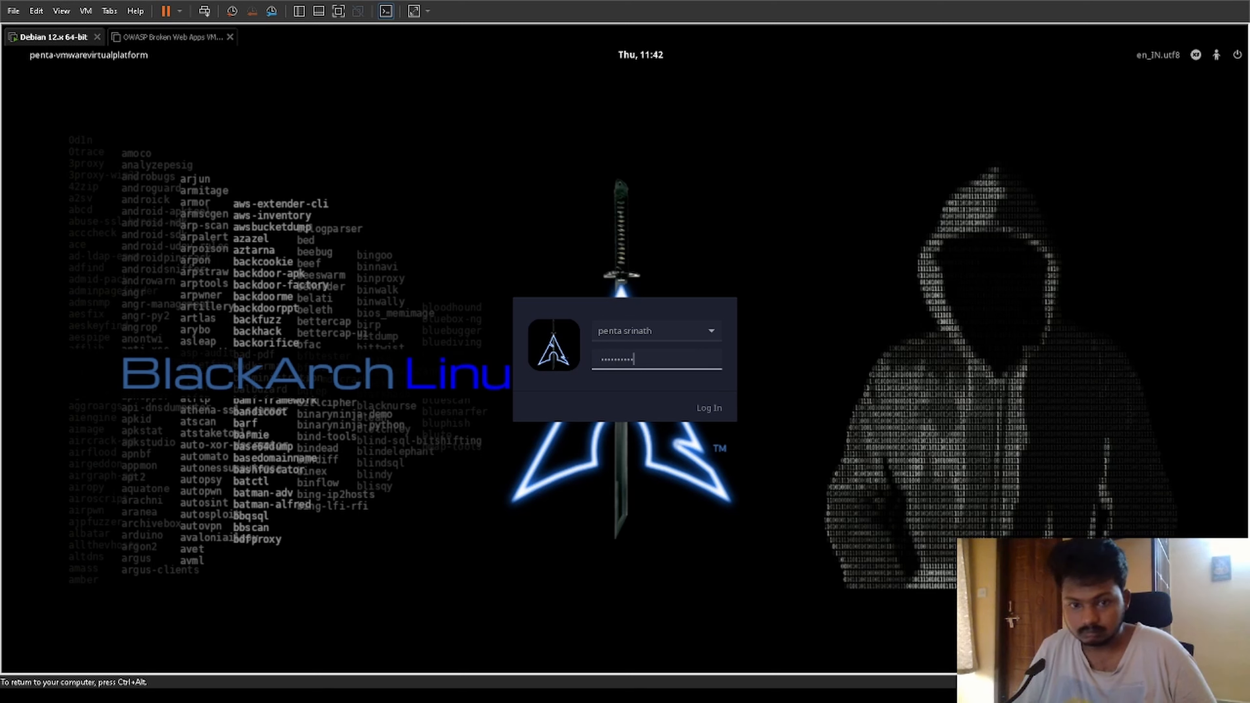
{"action": "key", "text": "Return"}
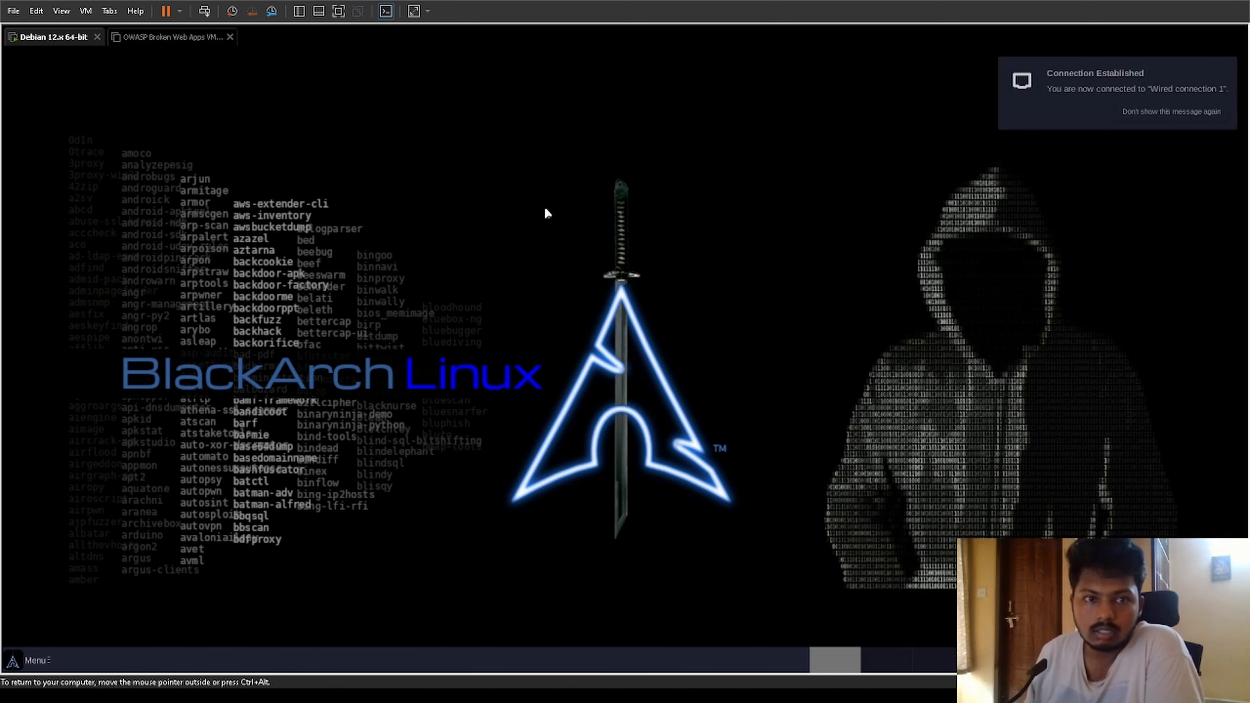
{"action": "left_click", "coordinate": [338, 10]}
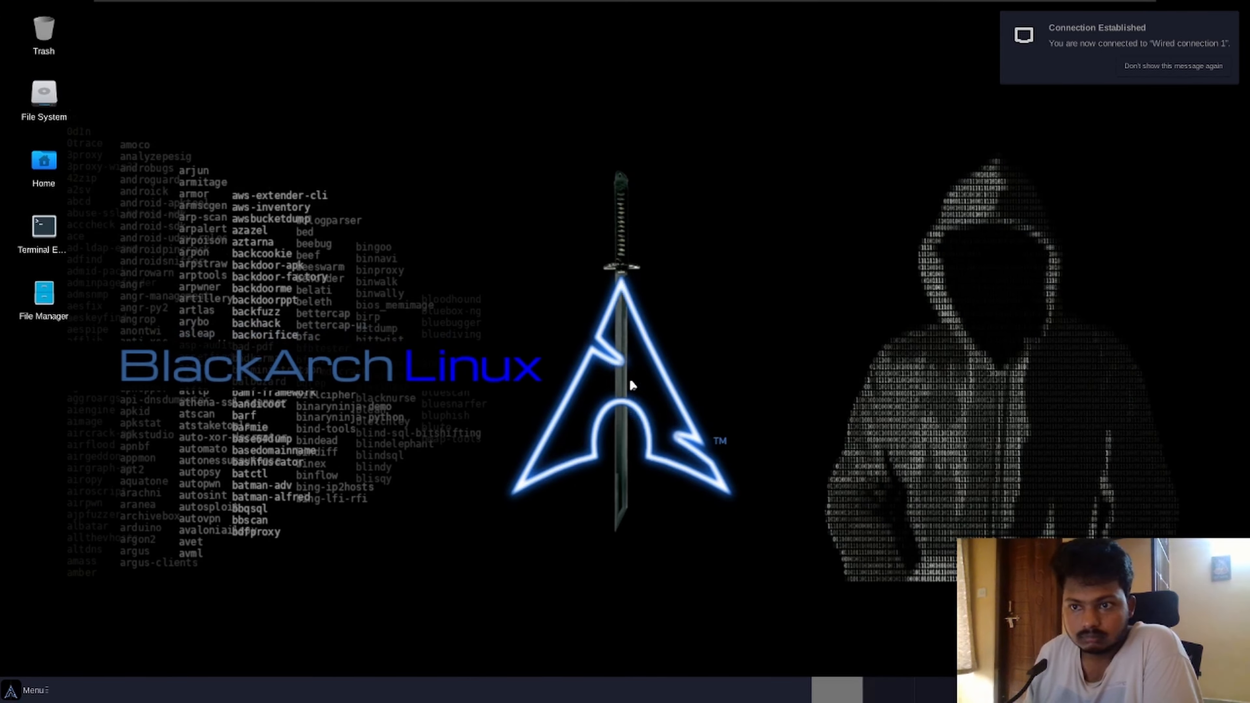
{"action": "right_click", "coordinate": [339, 250]}
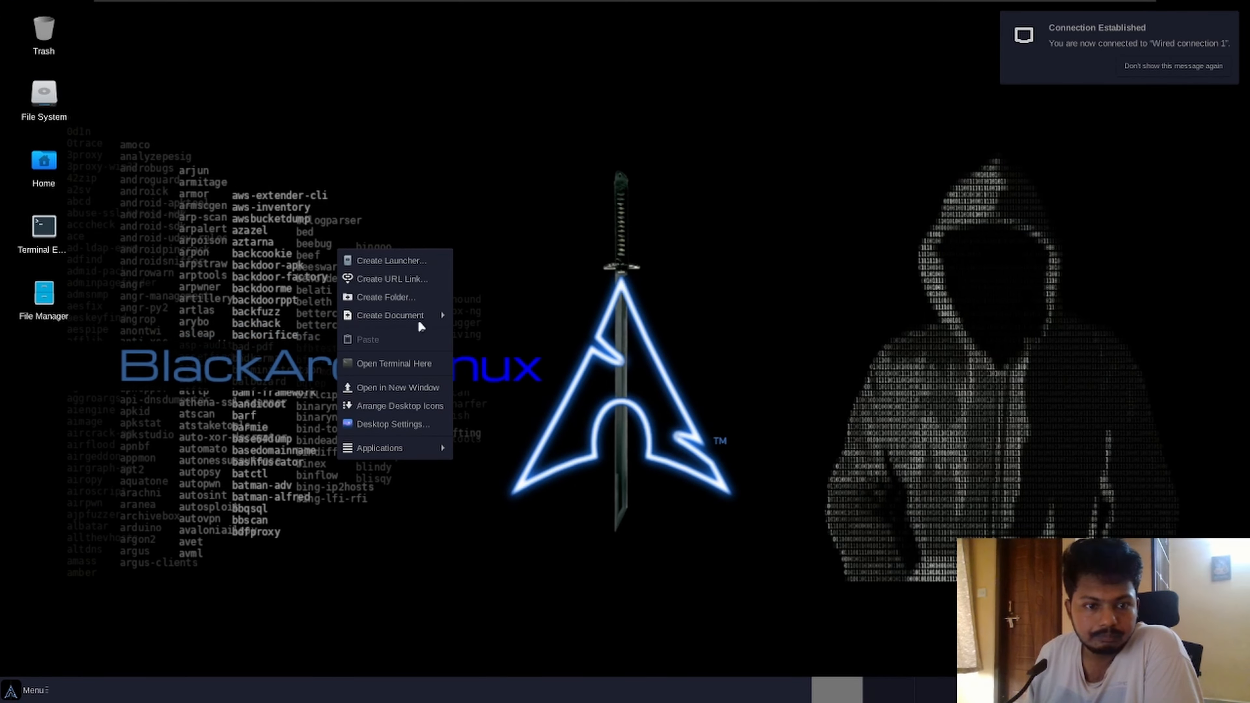
{"action": "left_click", "coordinate": [515, 277]}
{"action": "right_click", "coordinate": [450, 247]}
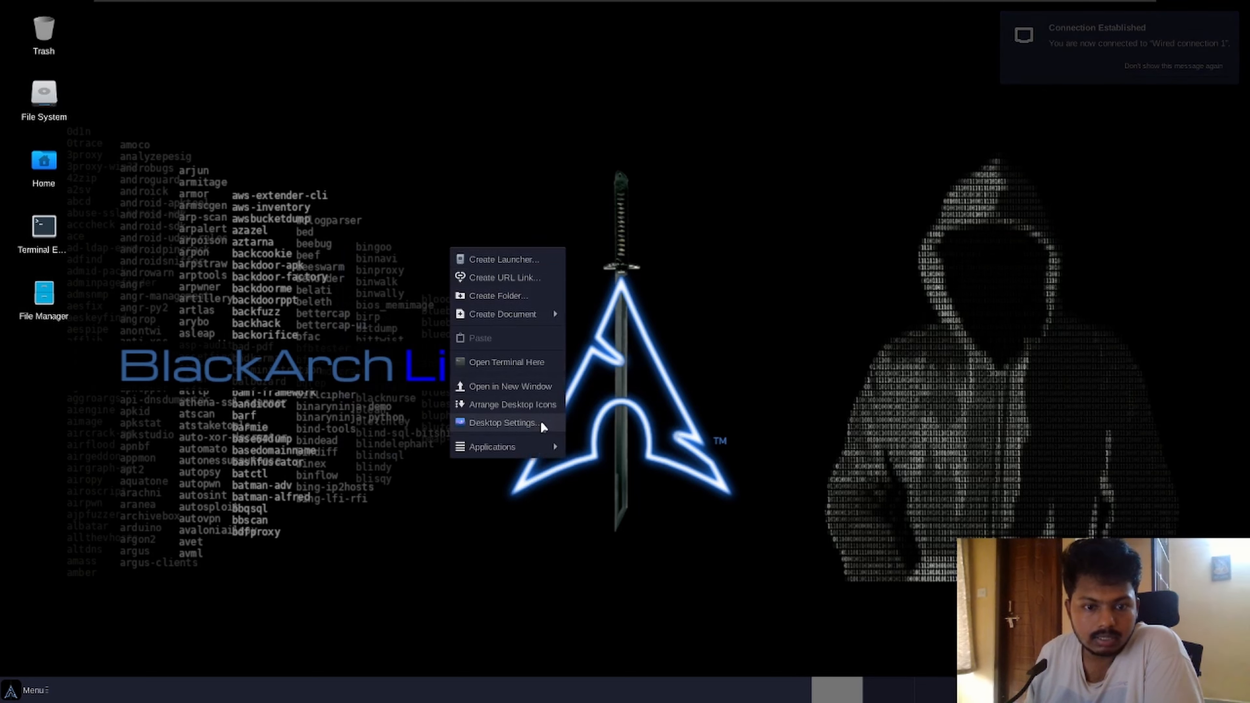
{"action": "mouse_move", "coordinate": [544, 447]}
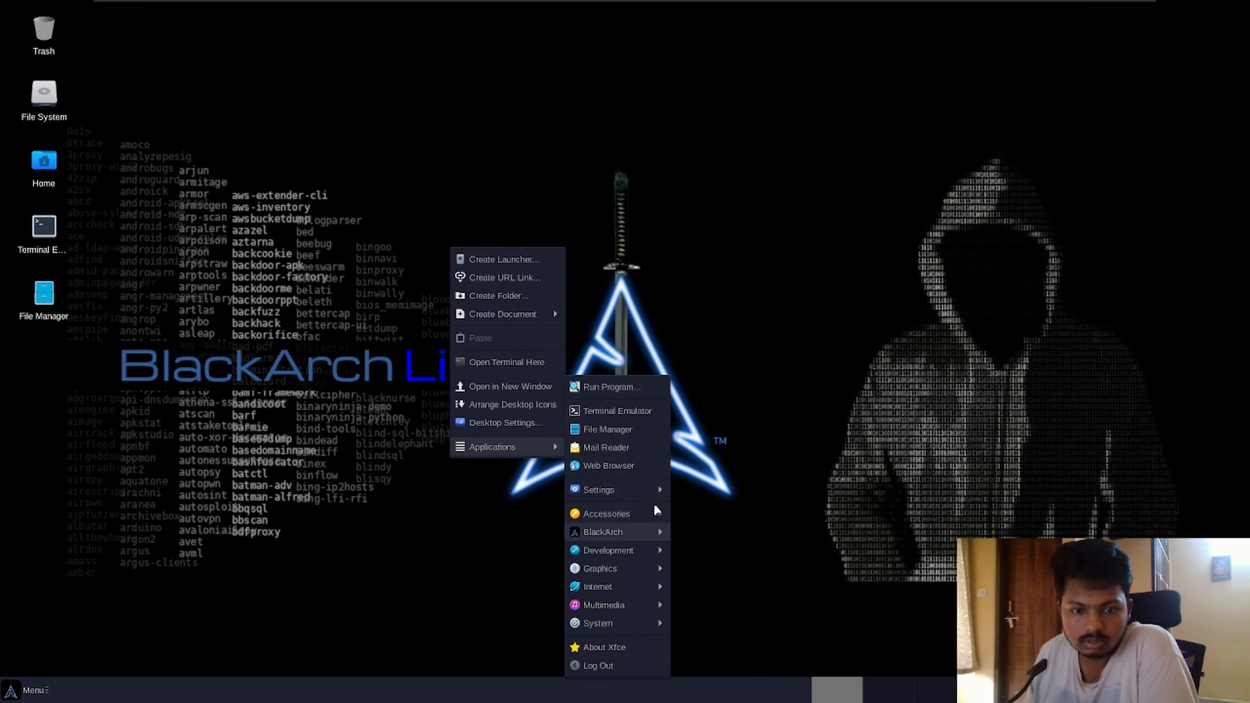
{"action": "left_click", "coordinate": [717, 591]}
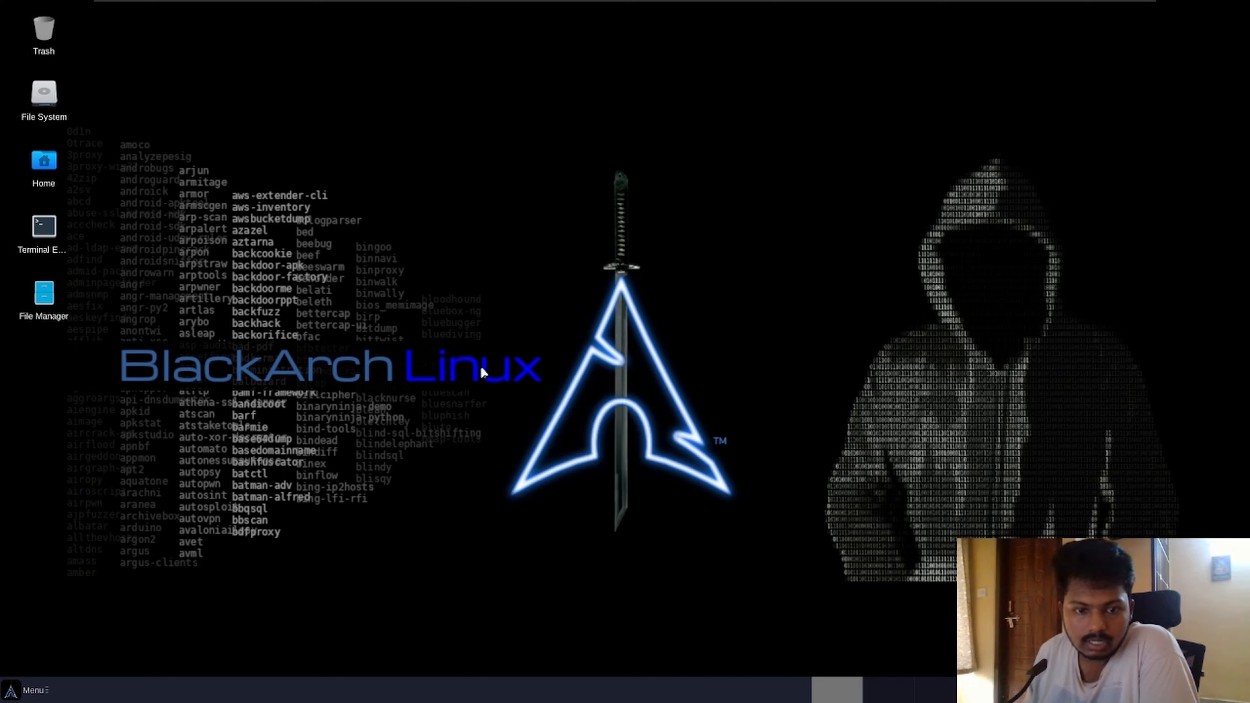
{"action": "right_click", "coordinate": [486, 358]}
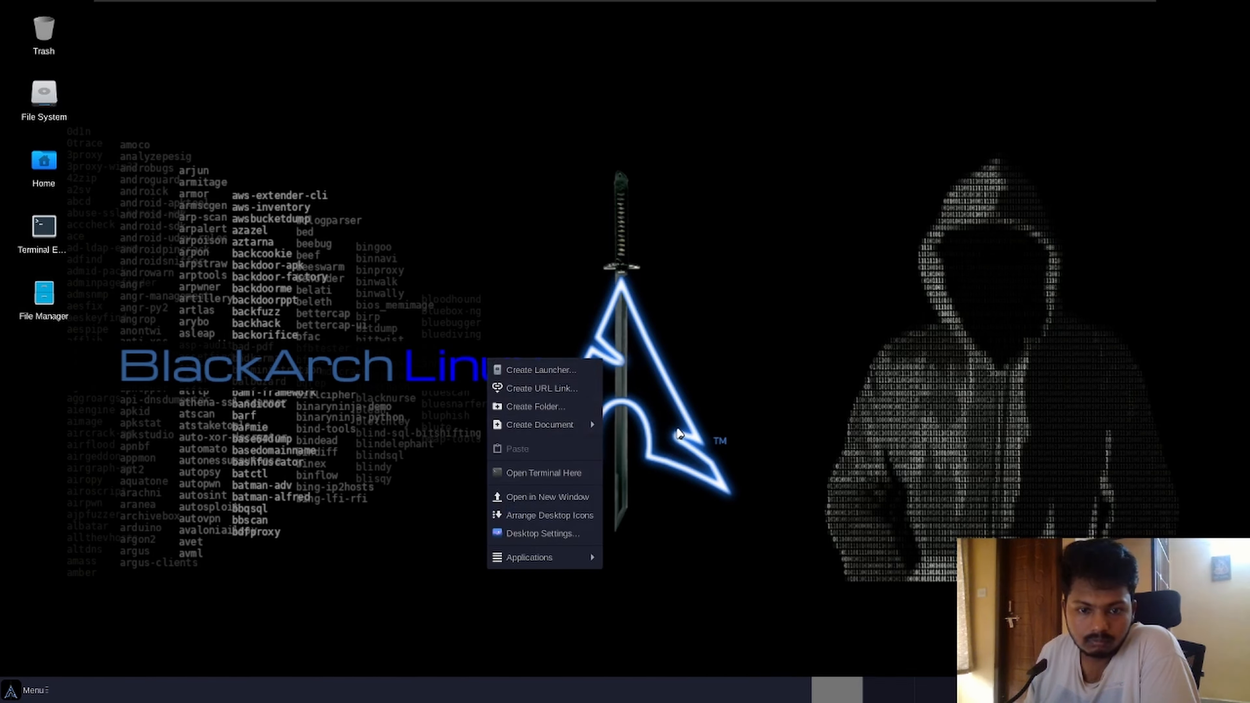
{"action": "left_click", "coordinate": [587, 397]}
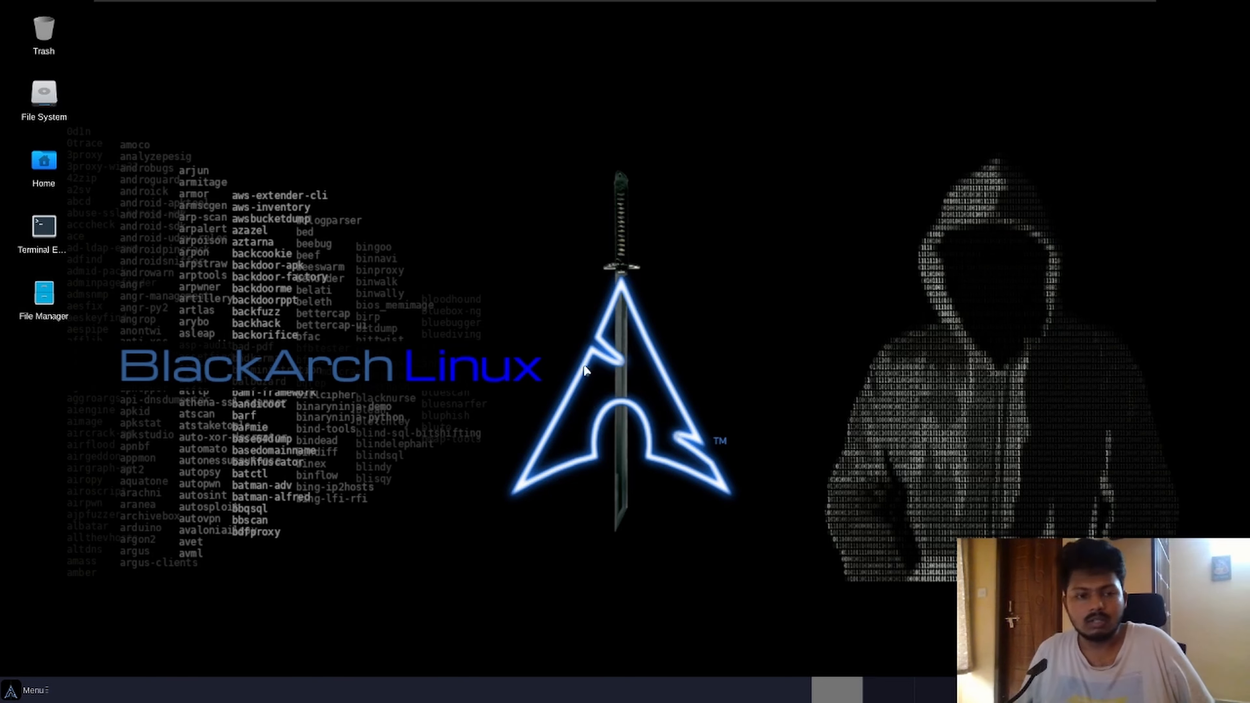
Step: List the Desktop folder's contents with ls in a terminal, and close the terminal
{"action": "double_click", "coordinate": [49, 226]}
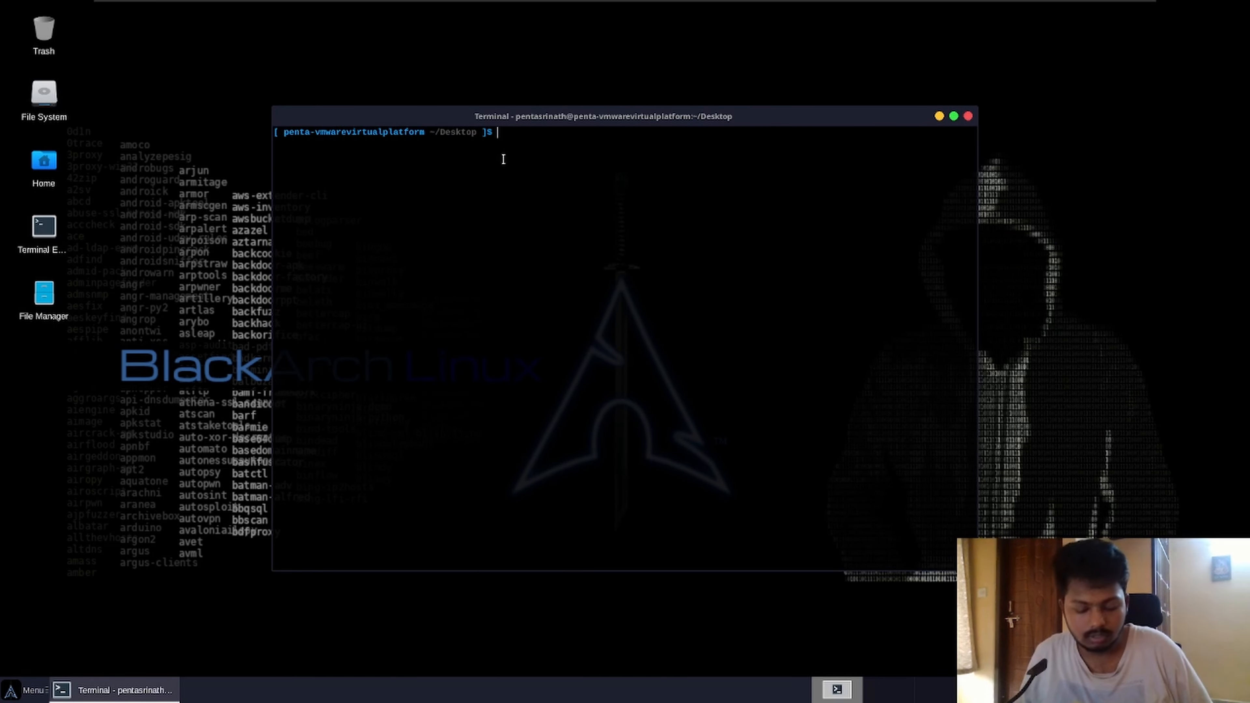
{"action": "type", "text": "ls"}
{"action": "key", "text": "Return"}
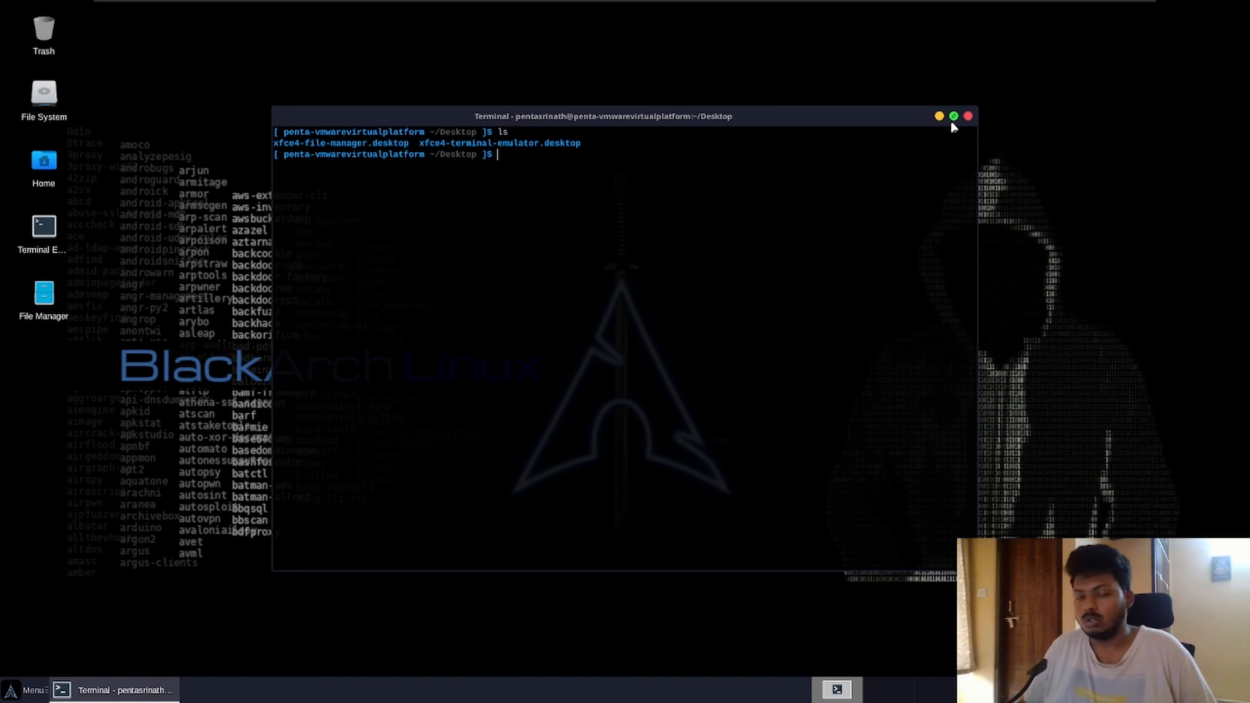
{"action": "left_click", "coordinate": [967, 116]}
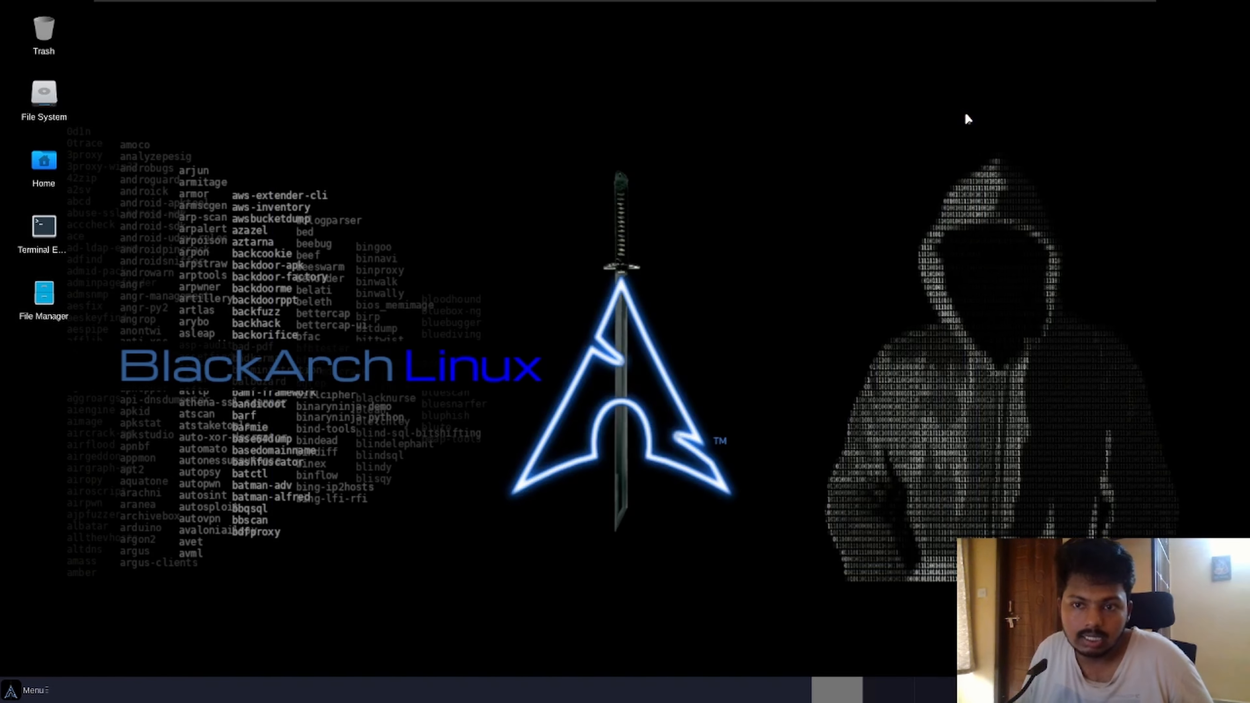
Step: Take the virtual machine out of full screen and return to the VMware window
{"action": "mouse_move", "coordinate": [793, 7]}
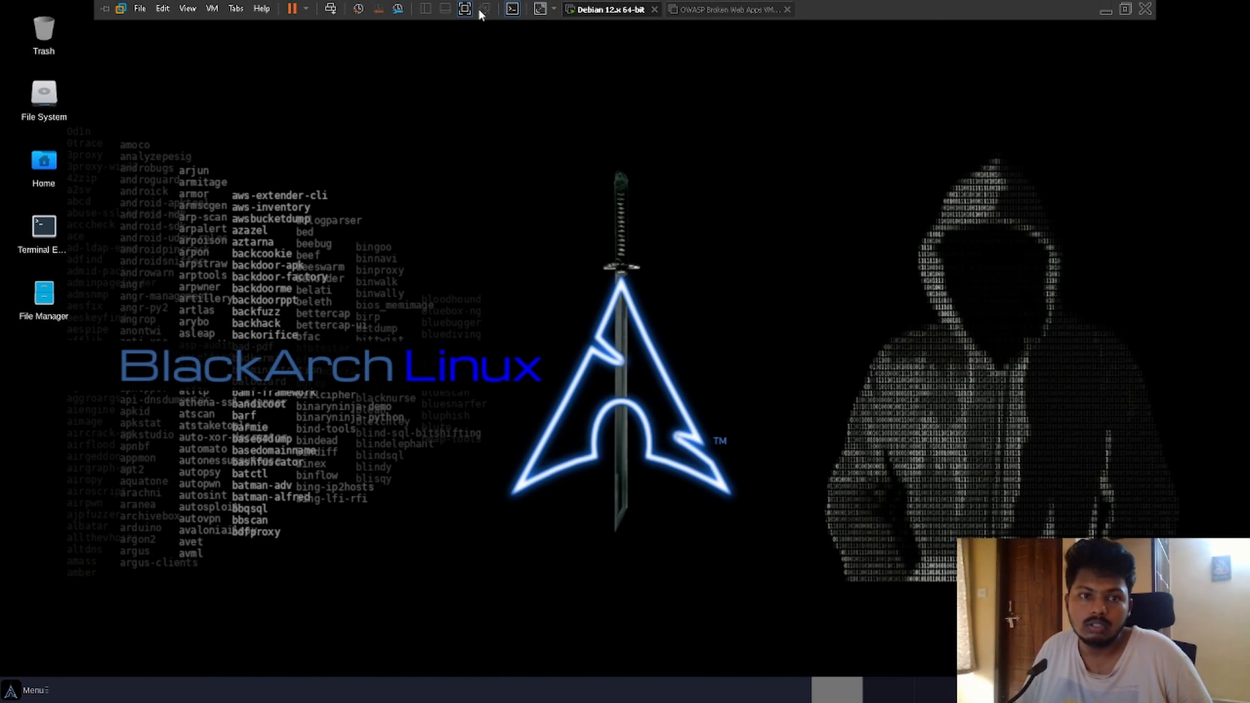
{"action": "left_click", "coordinate": [464, 10]}
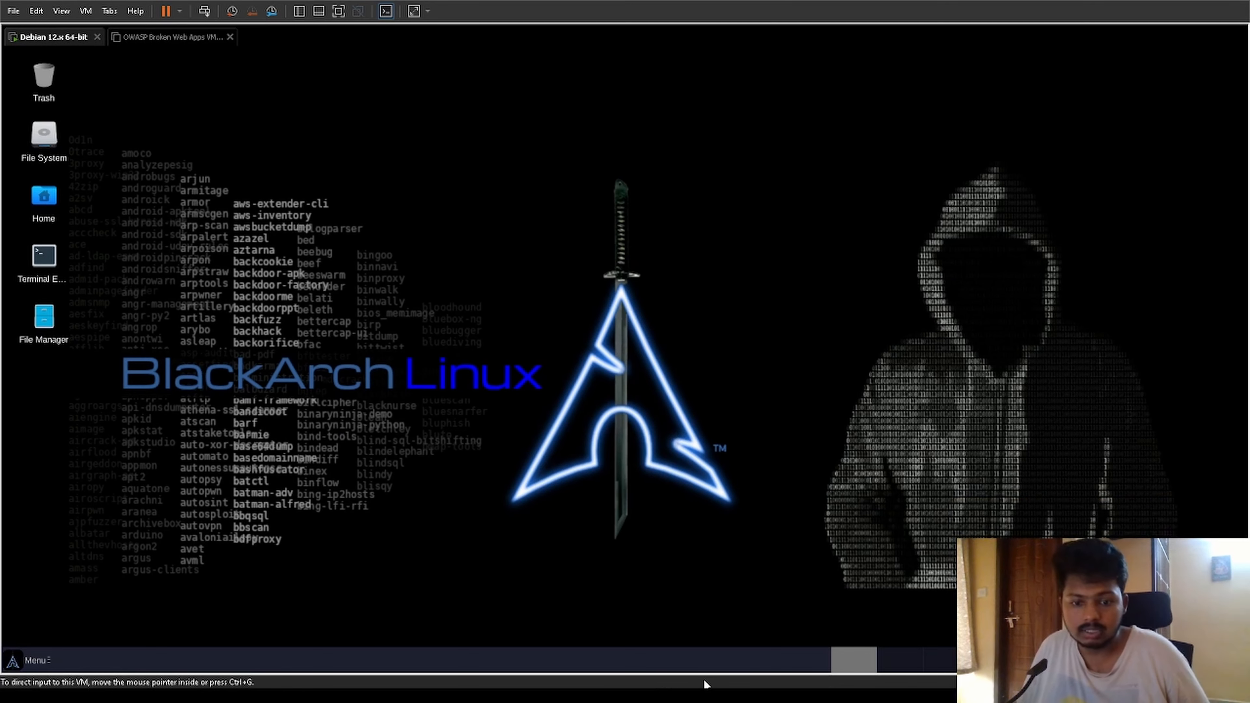